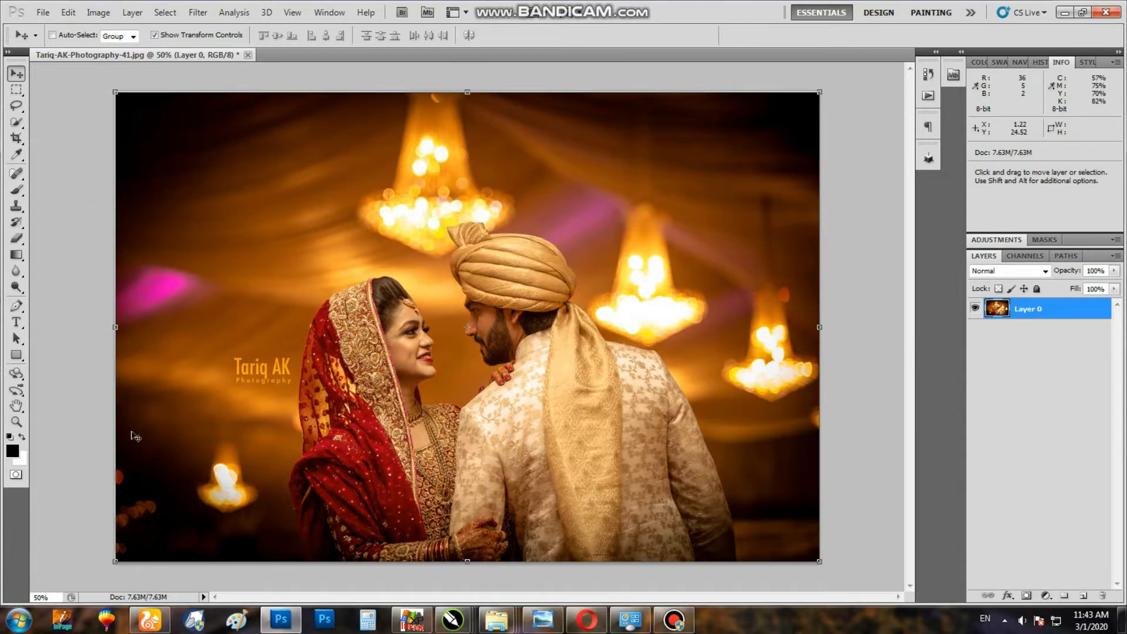
Crop the photo tightly around the couple, from just above the turban down to the lower edge, about 34.29 by 24.84.
key(c)
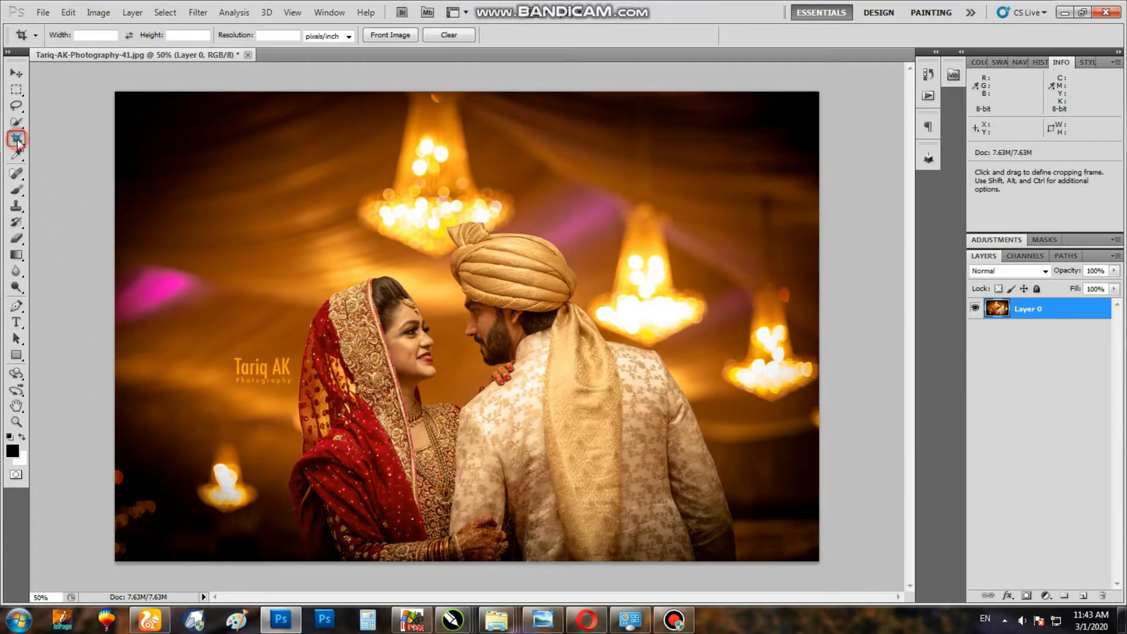
drag(754, 217, 480, 481)
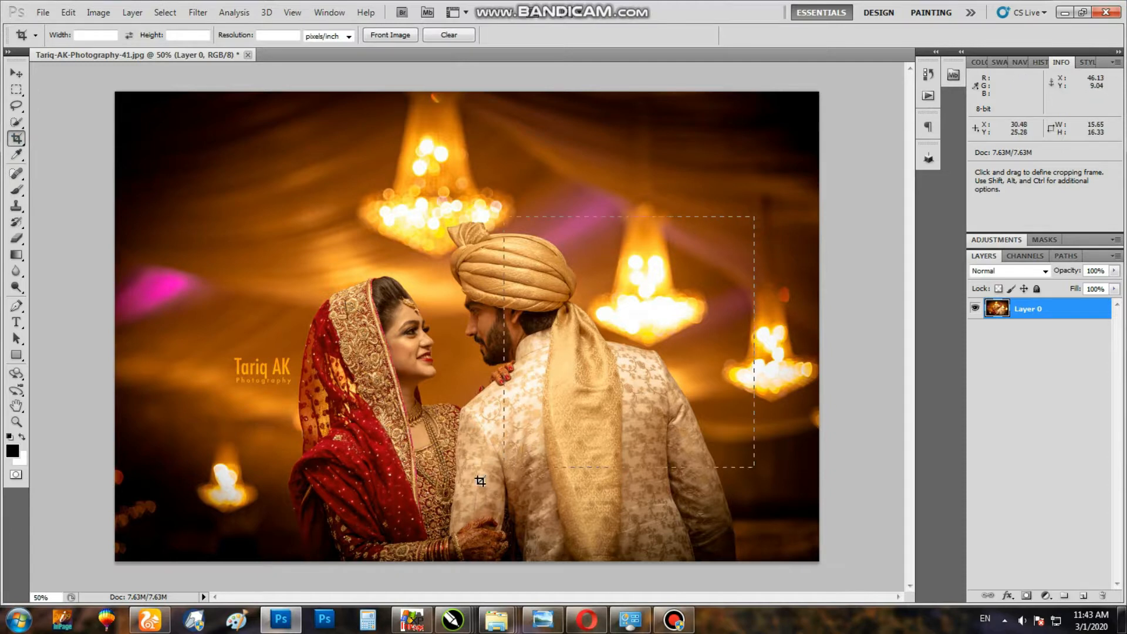
mouse_move(268, 567)
mouse_down()
mouse_move(276, 575)
mouse_move(279, 565)
mouse_up()
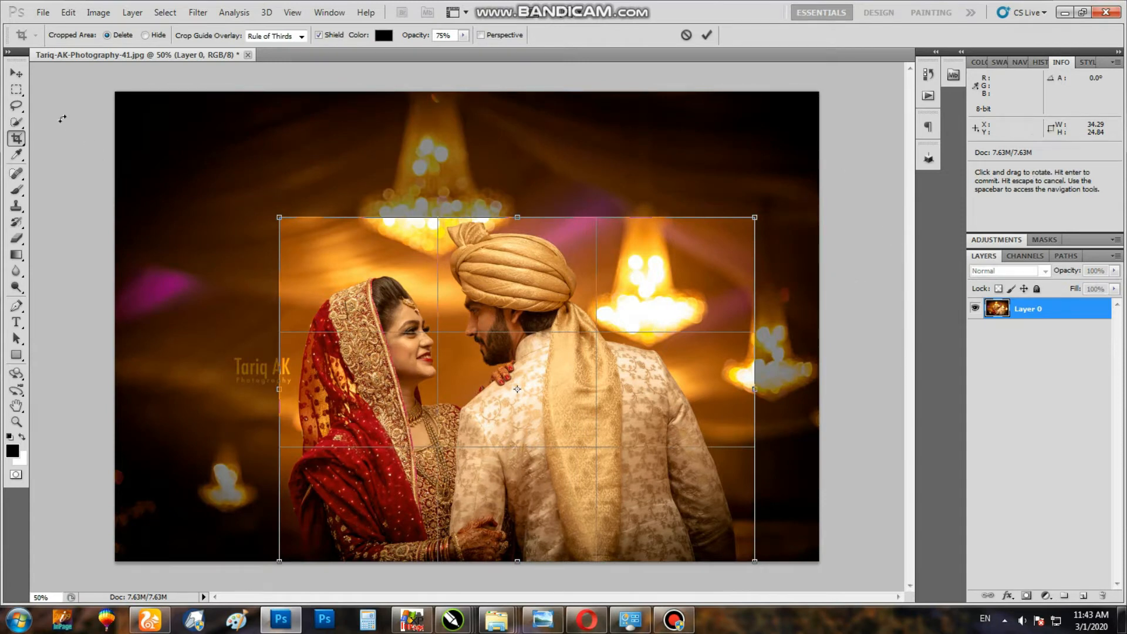
click(19, 75)
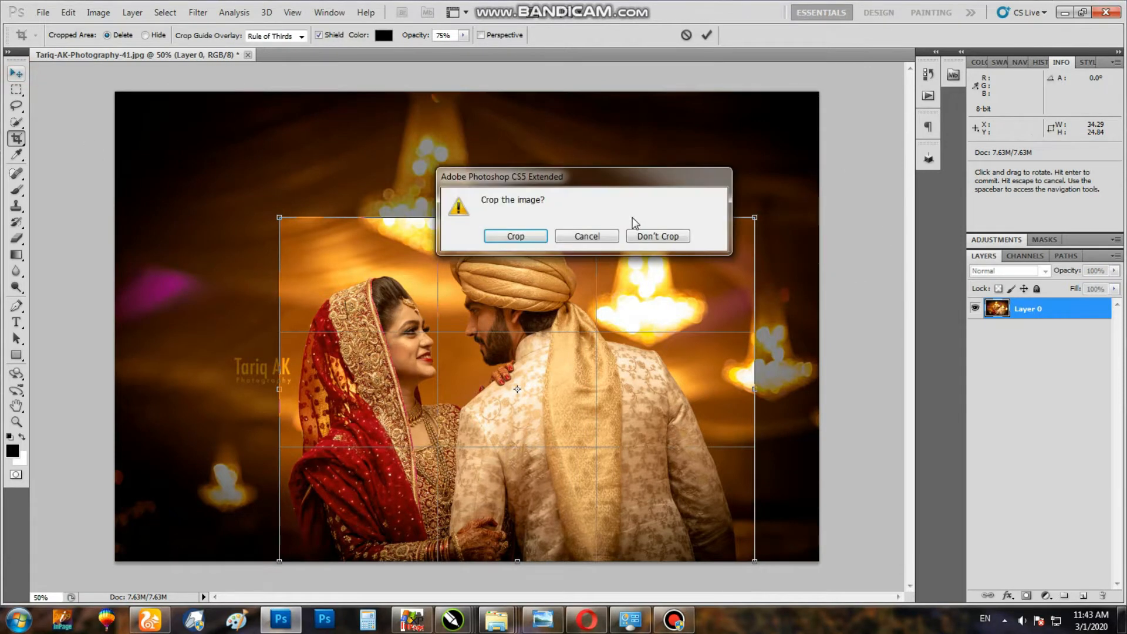
click(531, 236)
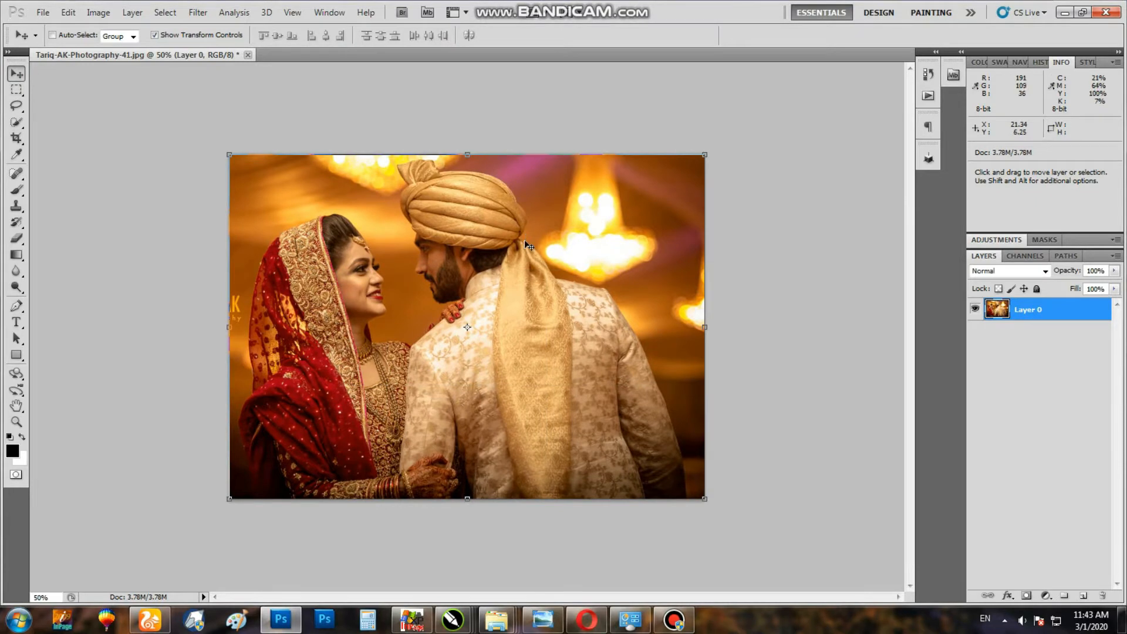
key(ctrl+0)
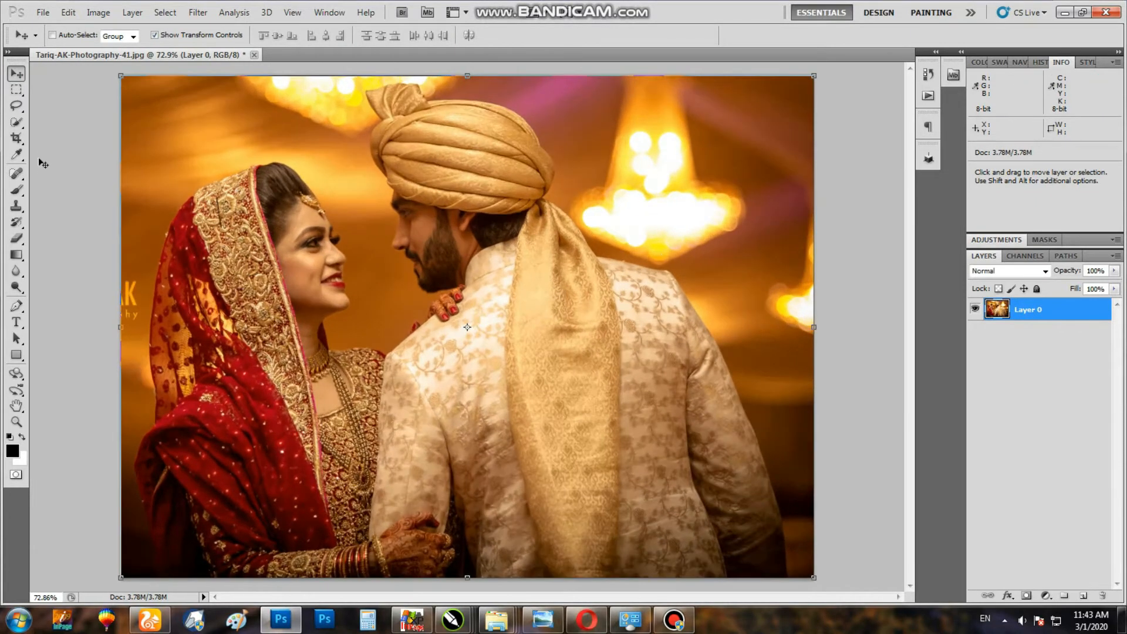
Select the background behind the groom with the Quick Selection tool at a brush size of 70.
key(w)
right_click(20, 129)
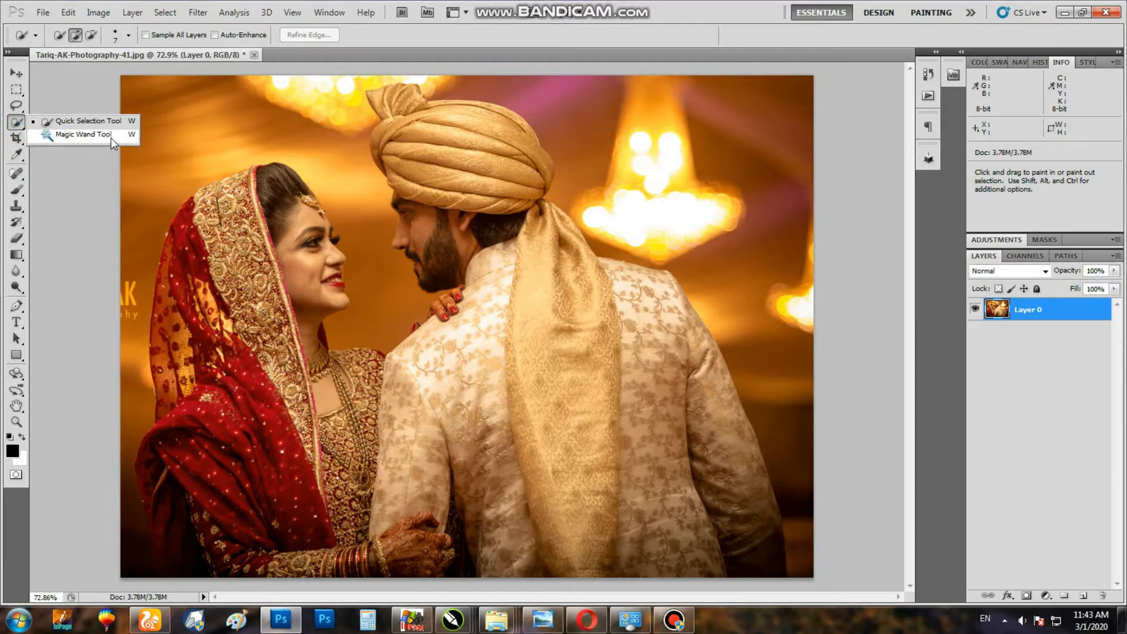
click(107, 136)
right_click(21, 124)
click(83, 122)
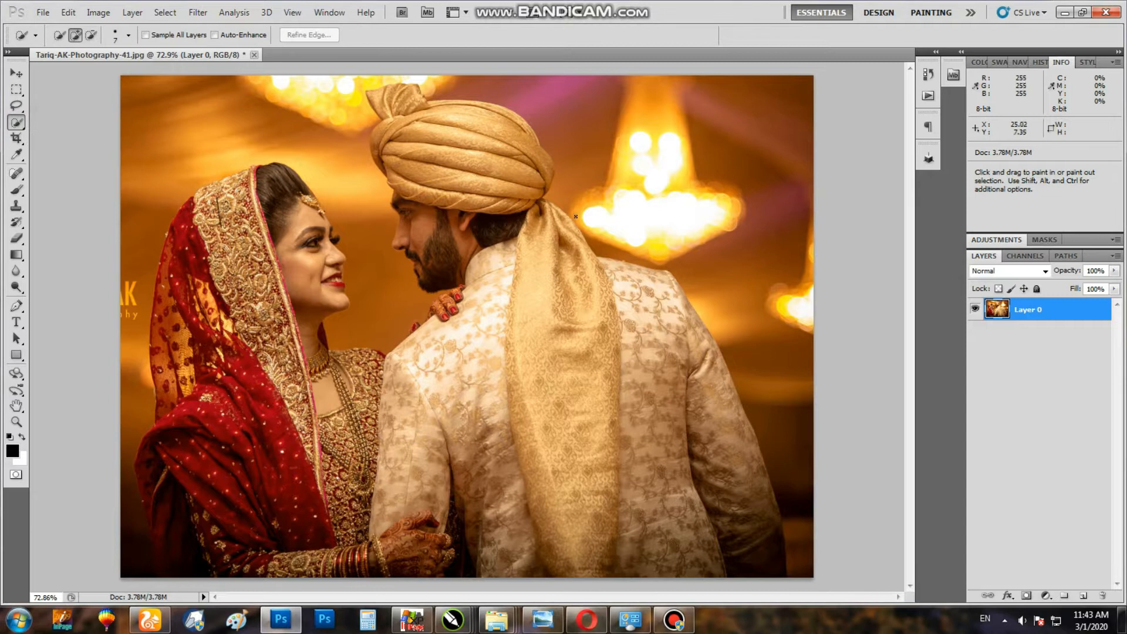
right_click(536, 214)
click(497, 221)
click(34, 35)
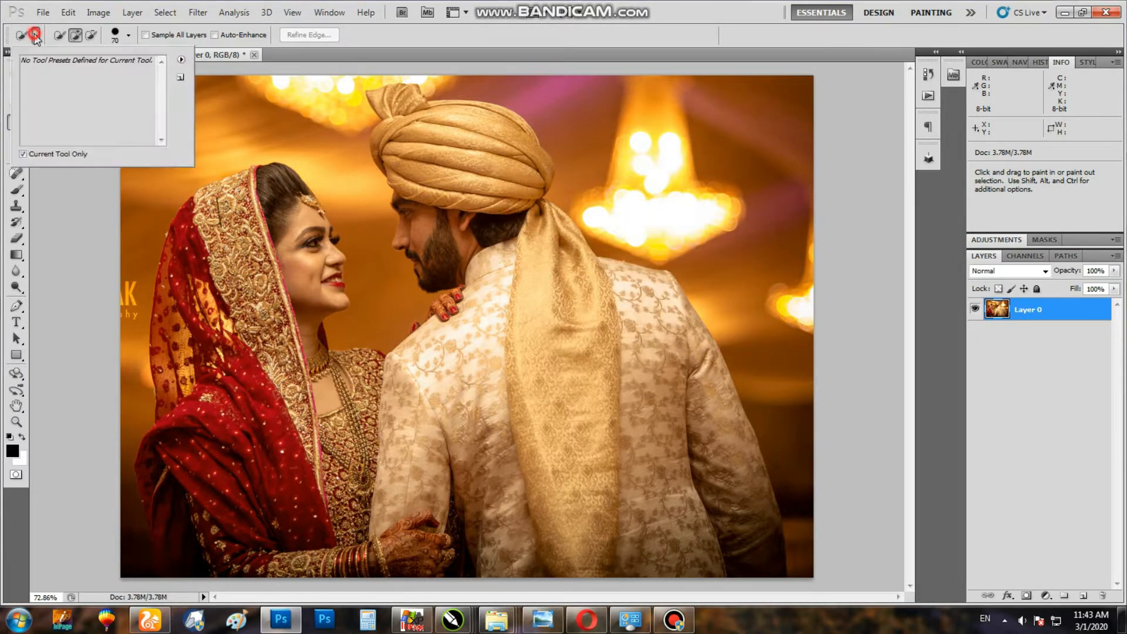
click(34, 35)
mouse_move(679, 235)
mouse_down()
mouse_move(692, 209)
mouse_move(610, 206)
mouse_move(625, 157)
mouse_move(609, 167)
mouse_move(420, 547)
mouse_up()
Subtract the back of the groom's turban from the background selection.
key(ctrl+plus)
key(ctrl+plus)
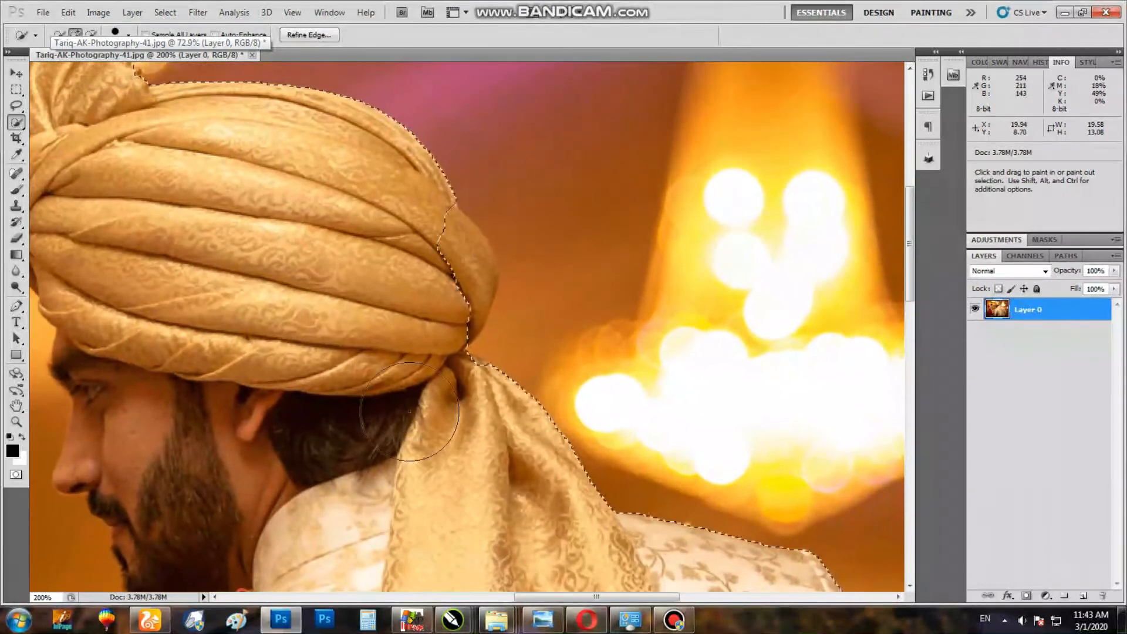
alt+click(432, 279)
alt+click(434, 252)
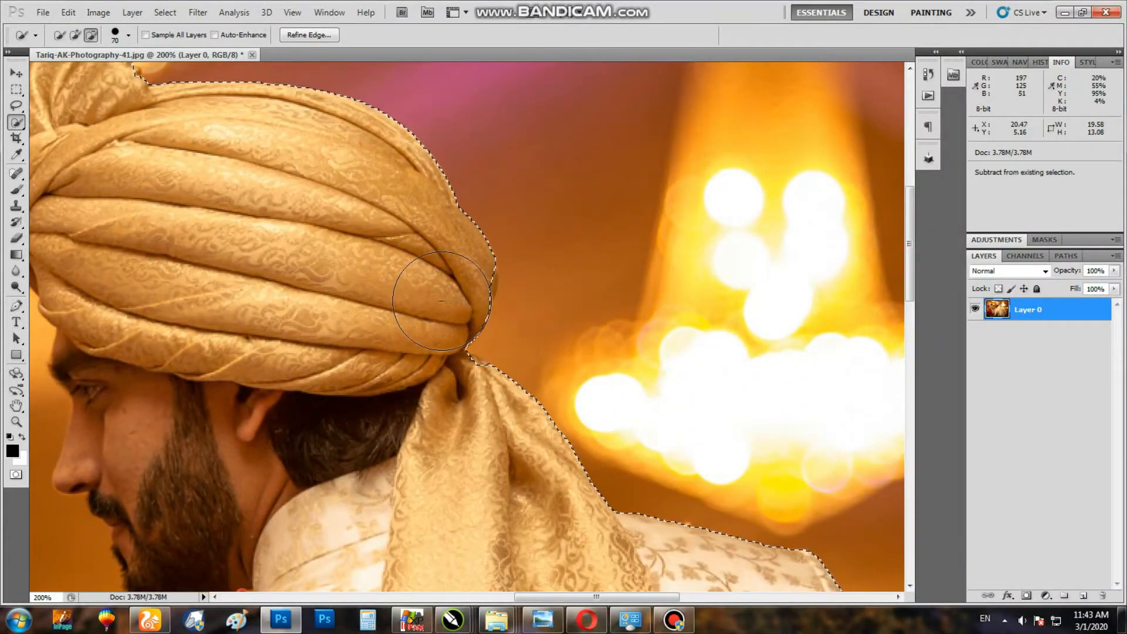
alt+click(449, 284)
Extend the selection over the background along the groom's shoulder and arm, down to the photo's lower edge.
drag(563, 351, 288, 194)
drag(557, 390, 345, 143)
drag(394, 252, 385, 203)
click(558, 408)
drag(541, 424, 542, 166)
click(606, 498)
mouse_move(549, 428)
mouse_down()
mouse_move(542, 192)
mouse_move(604, 413)
mouse_up()
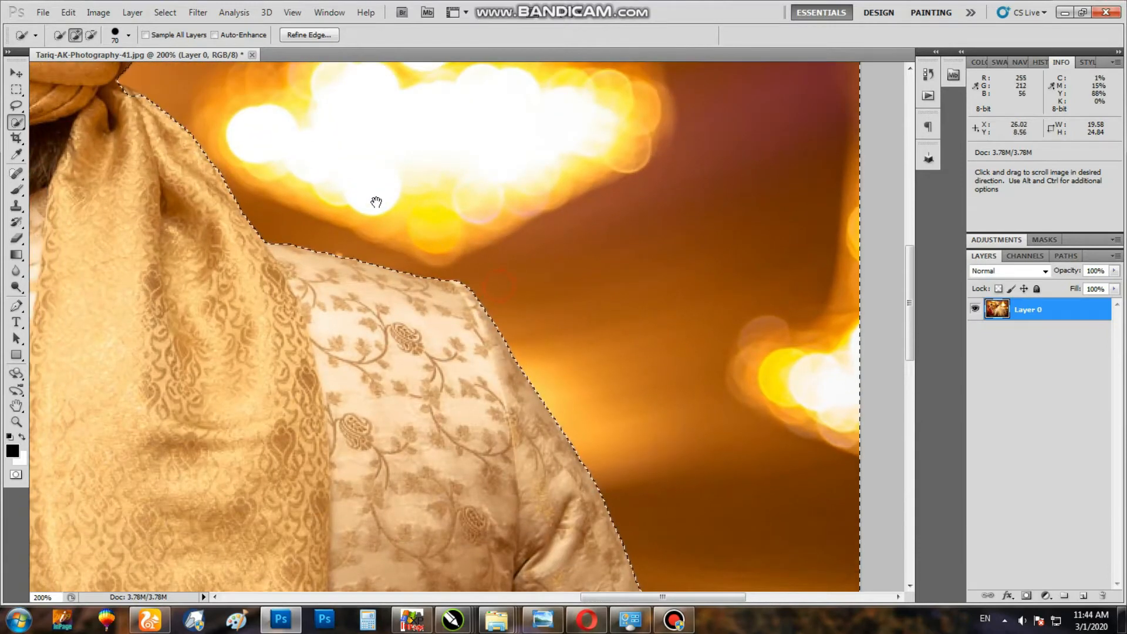
Reduce the brush size to 15 and extend the selection across the background above the bride's head and around the turban's front.
drag(351, 185, 743, 476)
mouse_move(435, 219)
mouse_down()
mouse_move(647, 300)
mouse_move(845, 407)
mouse_up()
mouse_move(415, 368)
mouse_down()
mouse_move(377, 357)
mouse_move(369, 340)
mouse_move(473, 259)
mouse_move(535, 245)
mouse_up()
key(bracketleft)
key(bracketleft)
key(bracketleft)
key(bracketleft)
key(bracketleft)
key(bracketleft)
key(bracketleft)
key(bracketleft)
key(bracketleft)
drag(573, 285, 602, 298)
key(ctrl+z)
mouse_move(357, 353)
mouse_down()
mouse_move(508, 263)
mouse_move(303, 258)
mouse_up()
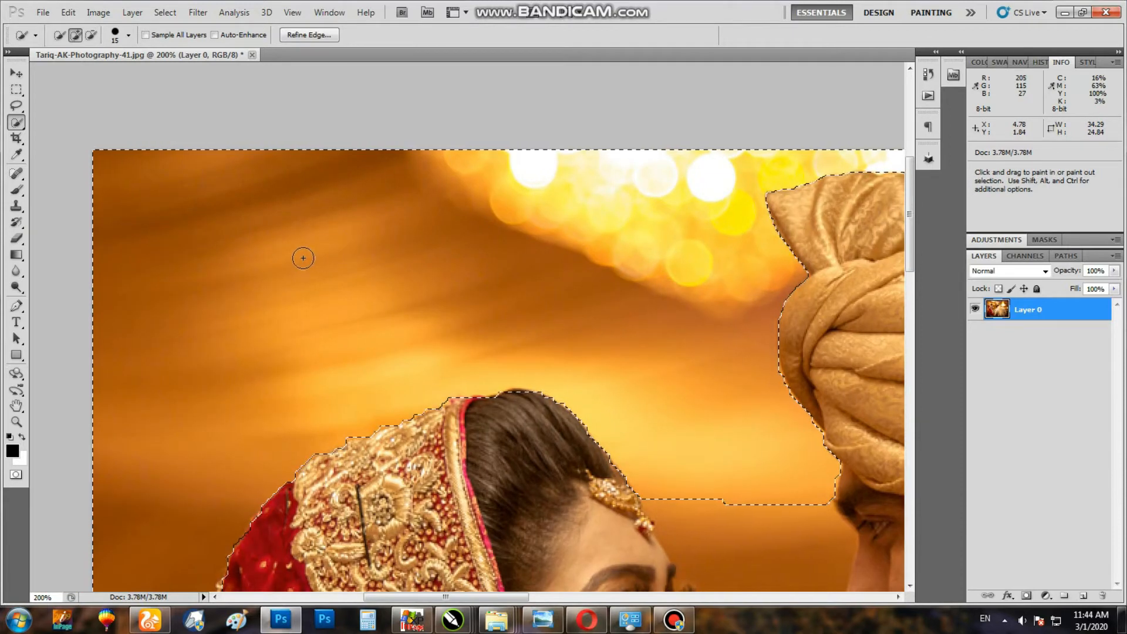
Extend the selection down the narrow background strip beside the bride's red veil.
drag(360, 300, 470, 125)
drag(289, 404, 418, 214)
drag(415, 306, 423, 85)
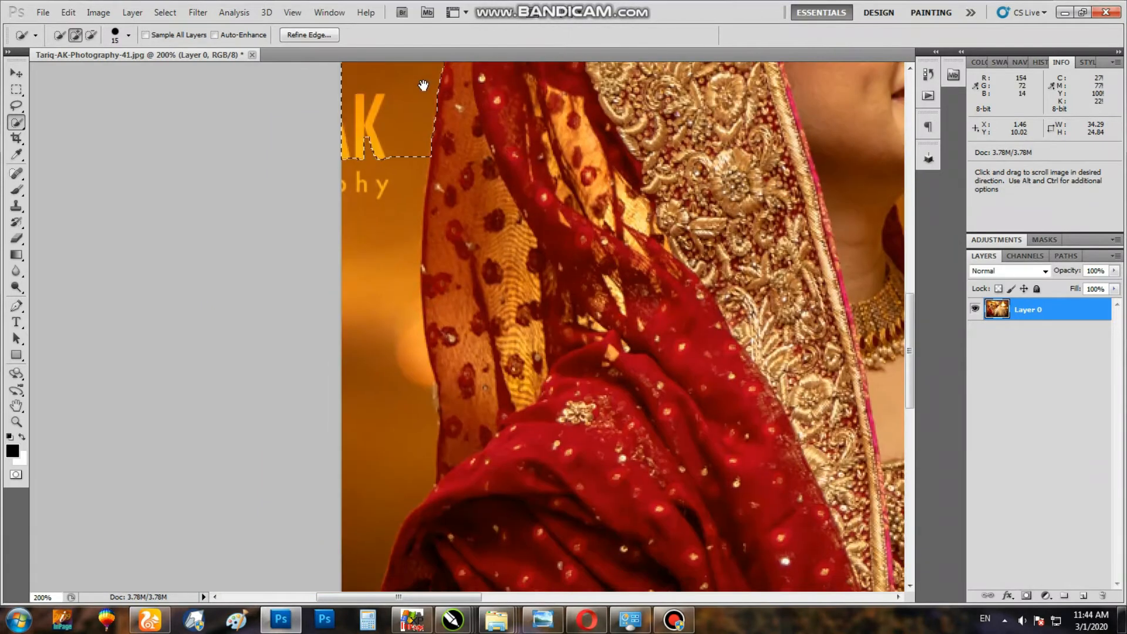
drag(374, 256, 368, 372)
Add the dark background corner below the bride's shoulder to the selection and subtract her red shawl from it.
key(ctrl+0)
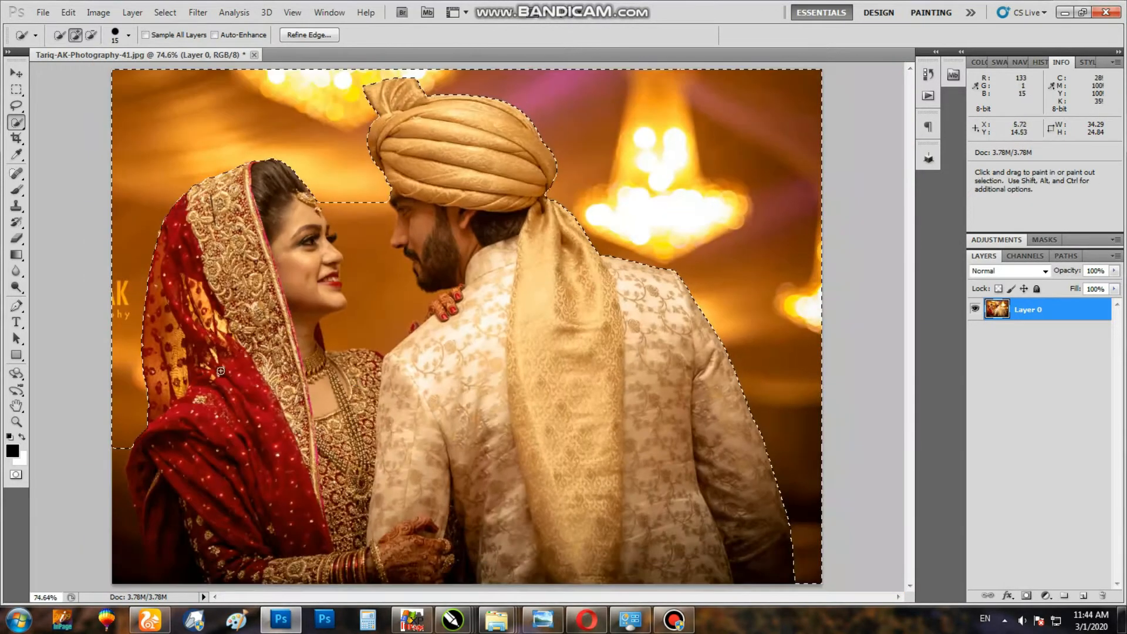
drag(115, 515, 119, 533)
shift+click(122, 551)
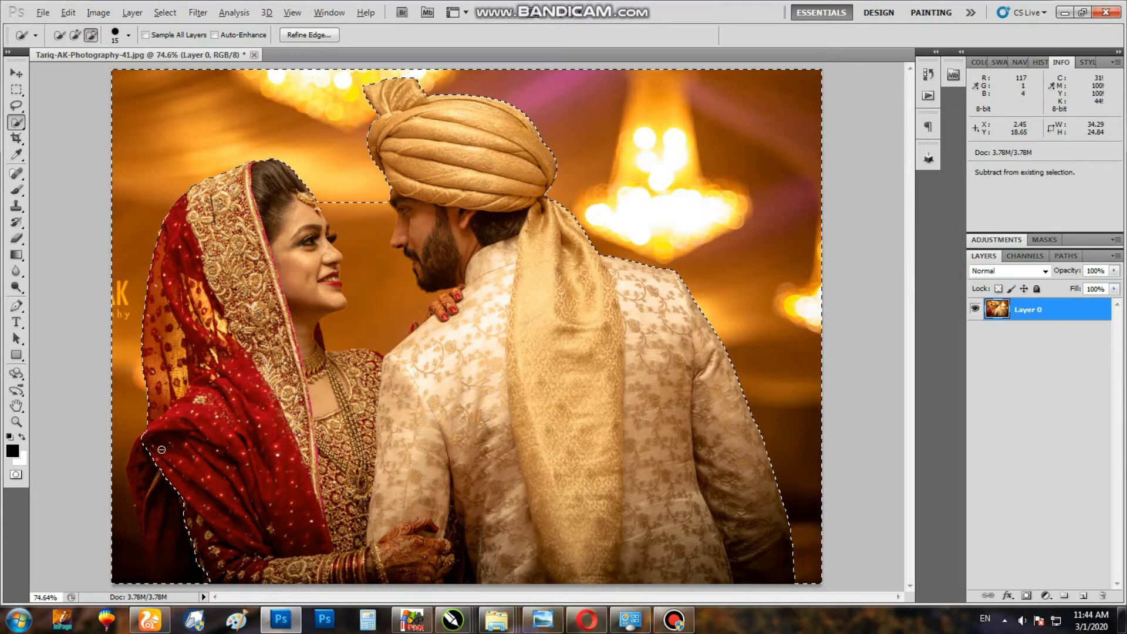
mouse_move(154, 440)
mouse_down()
mouse_move(142, 464)
mouse_move(154, 516)
mouse_up()
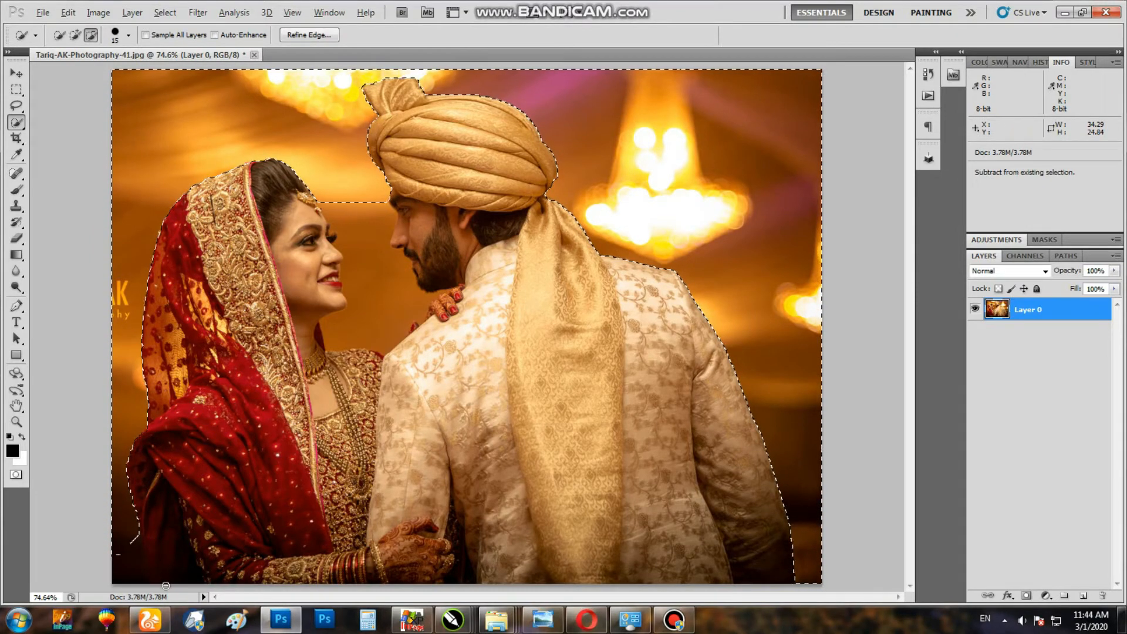
click(143, 575)
Add the background between the two faces to the selection and refine its edge around the bride's eyelashes with brush size 10.
click(369, 320)
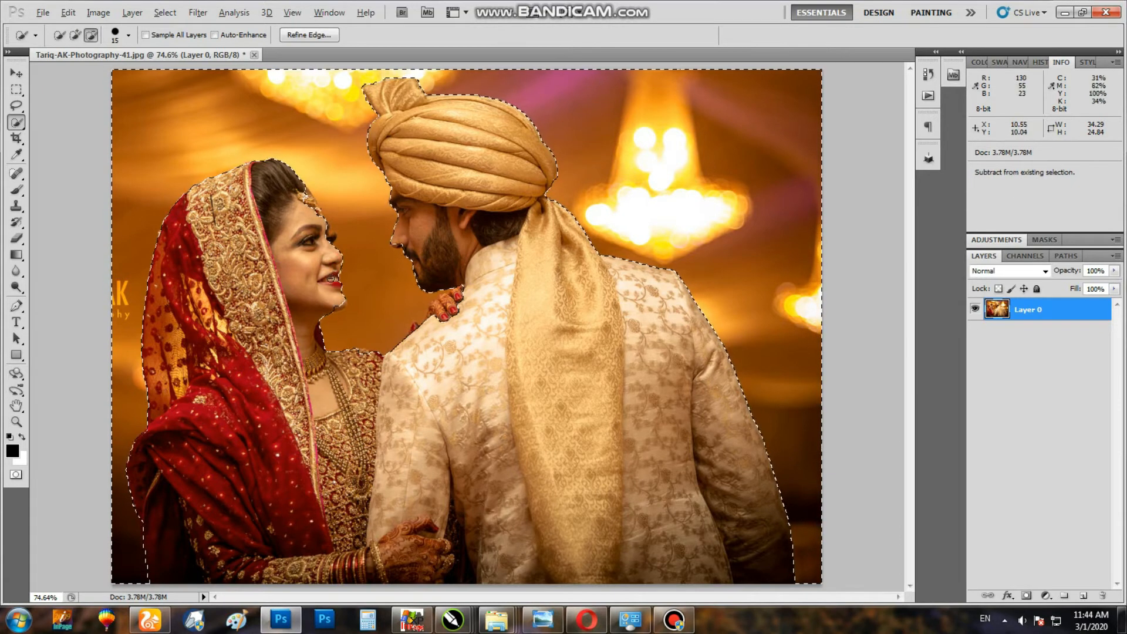
key(ctrl+plus)
key(ctrl+plus)
drag(292, 181, 548, 480)
key(alt)
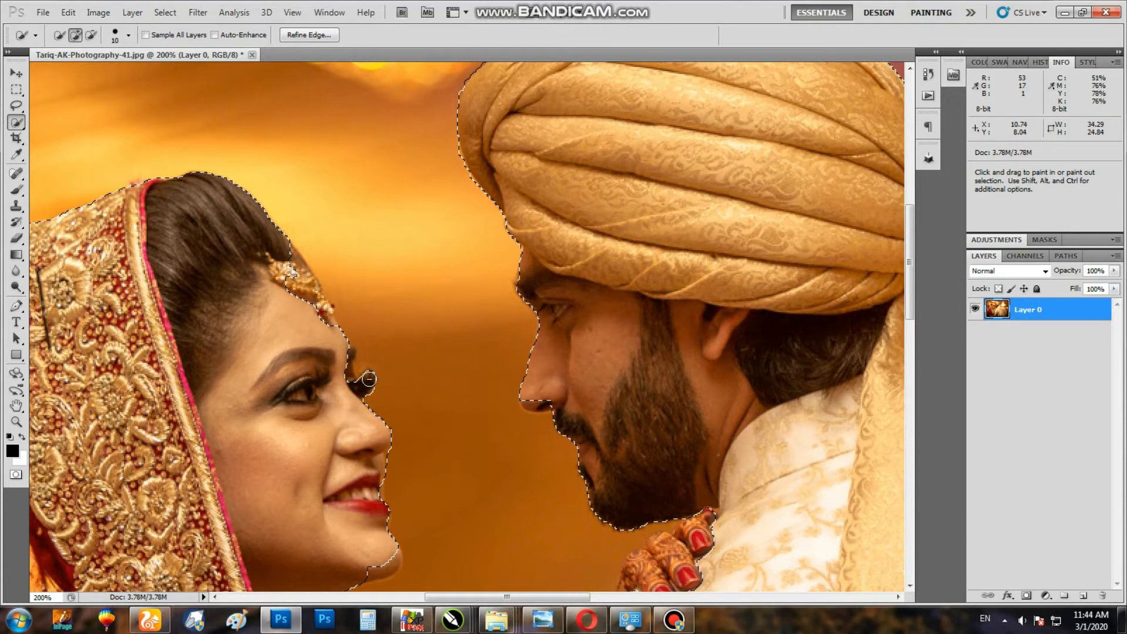
drag(368, 379, 342, 380)
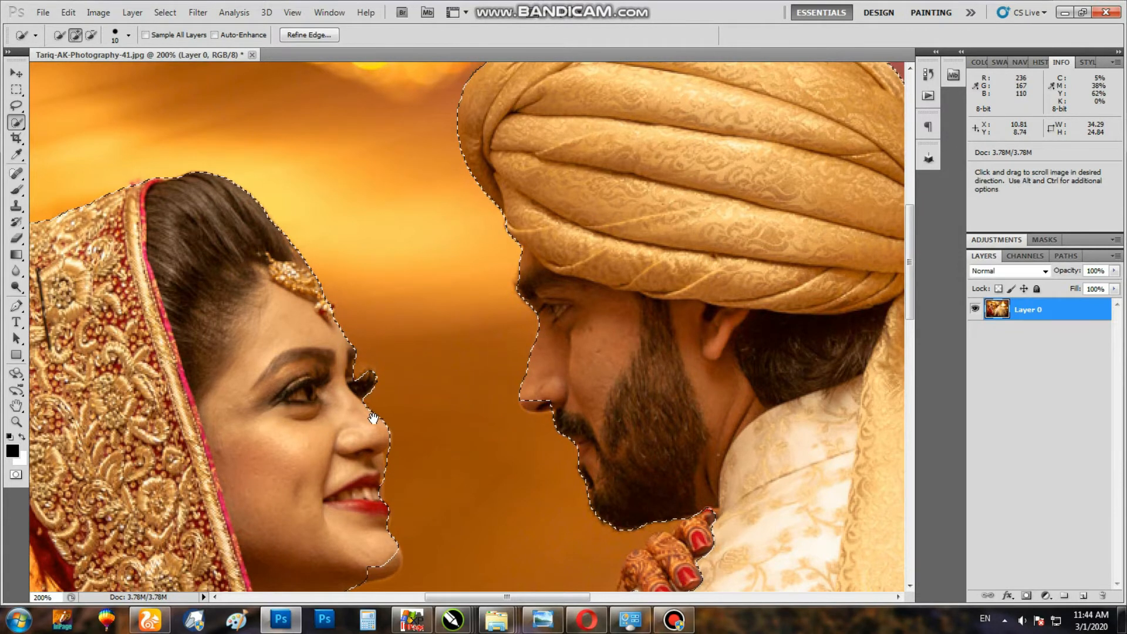
scroll(347, 334, down, 2)
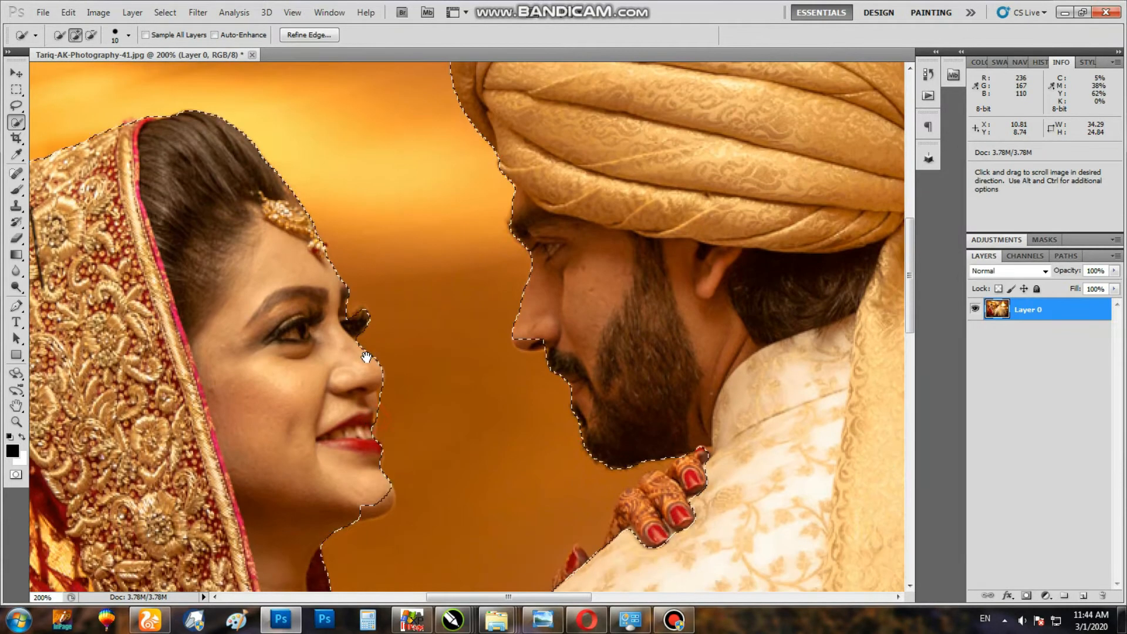
click(362, 314)
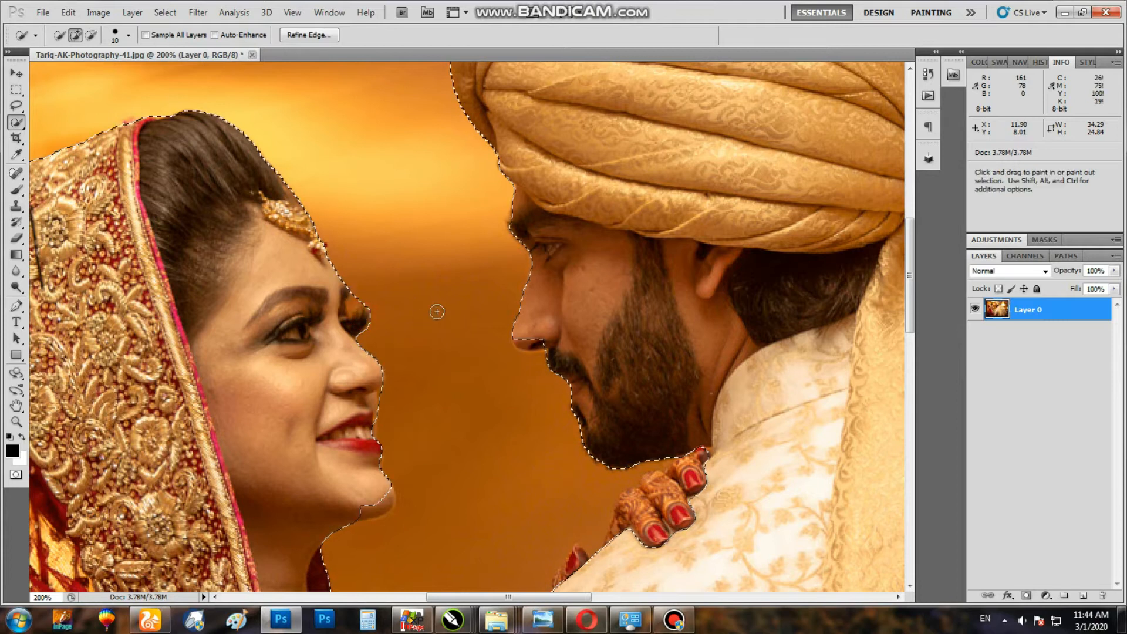
Clean up the selection edge around the groom's nose, the bride's chin and her fingers on his shoulder.
alt+click(526, 343)
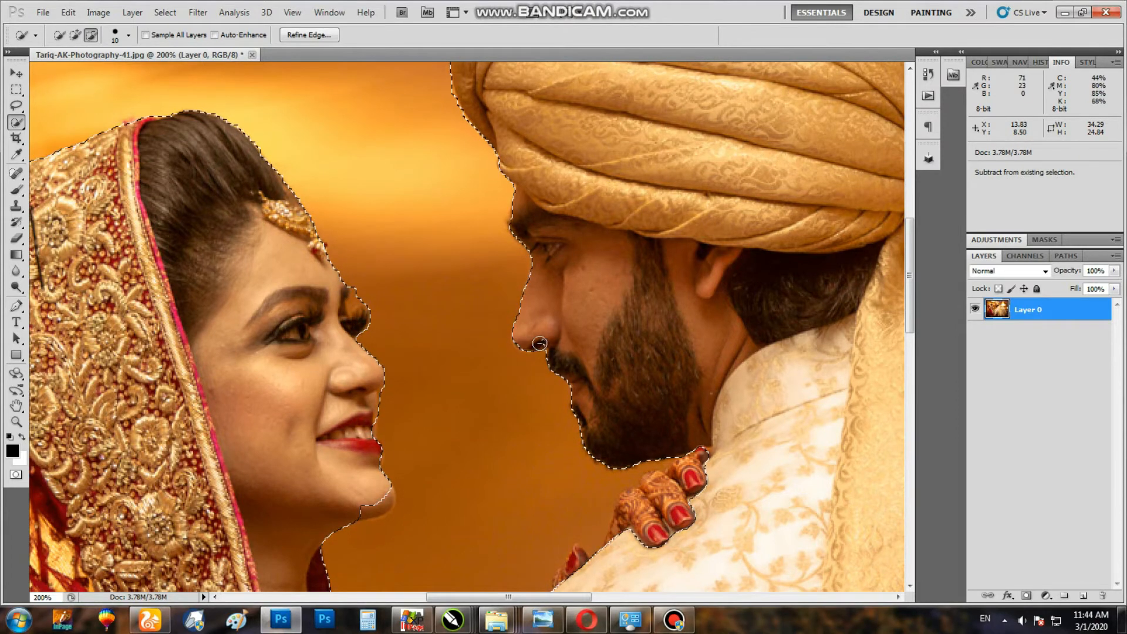
click(551, 351)
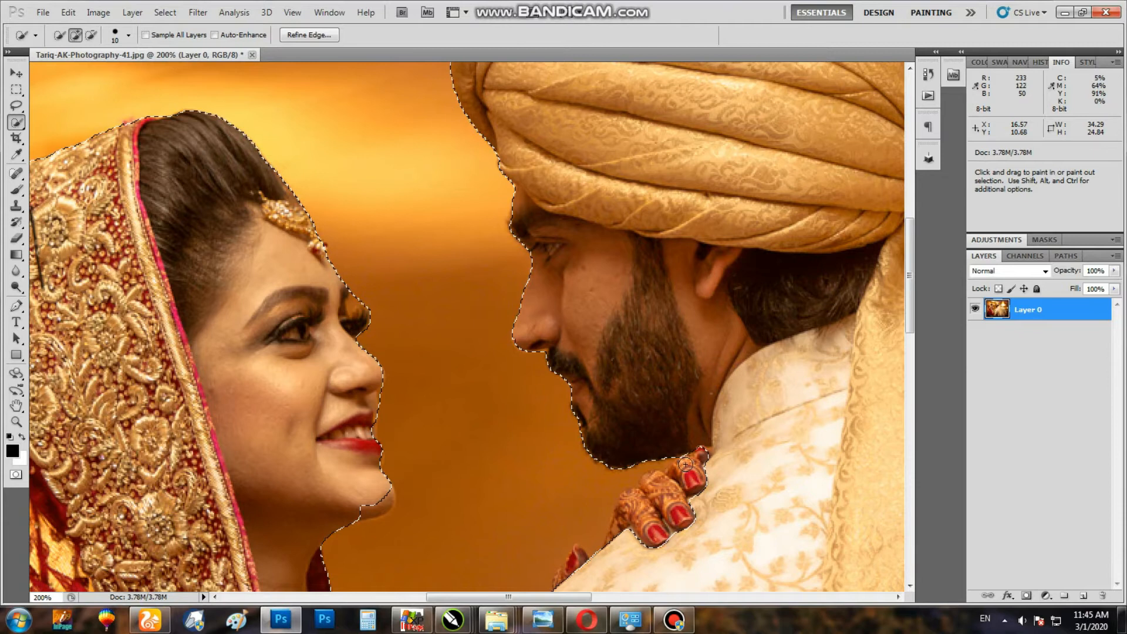
scroll(654, 219, down, 5)
key(alt)
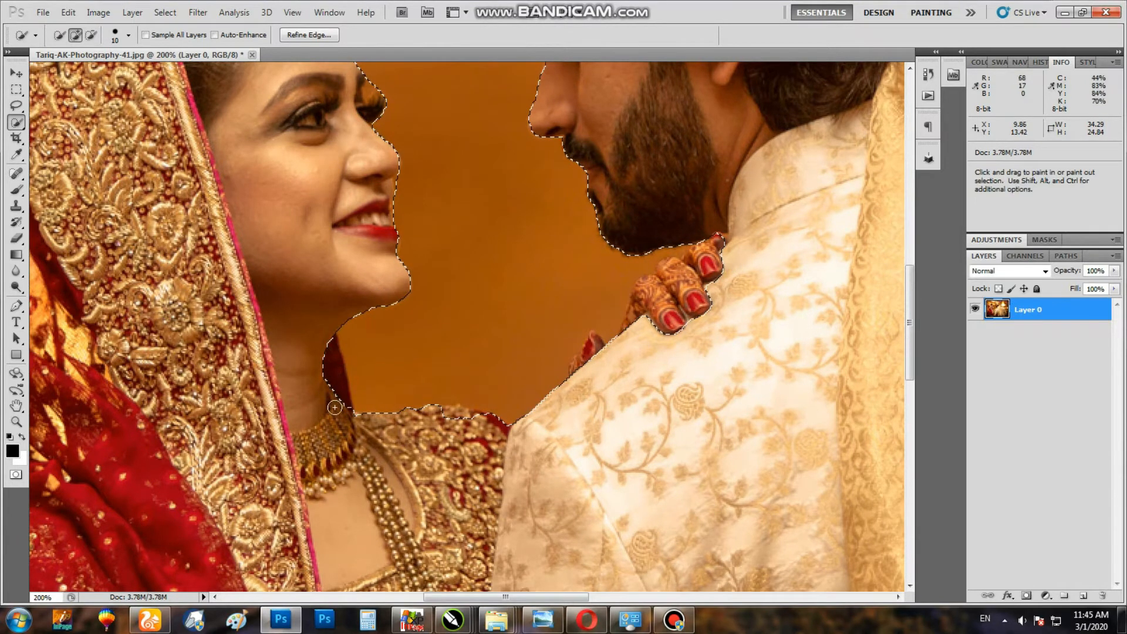
key(alt)
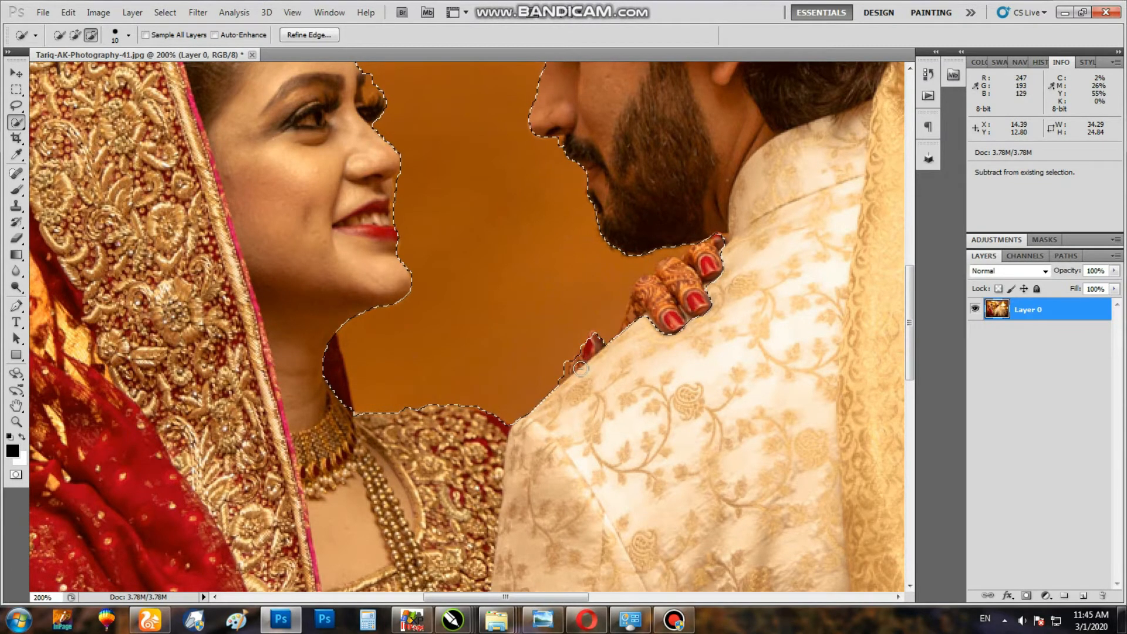
drag(579, 369, 669, 325)
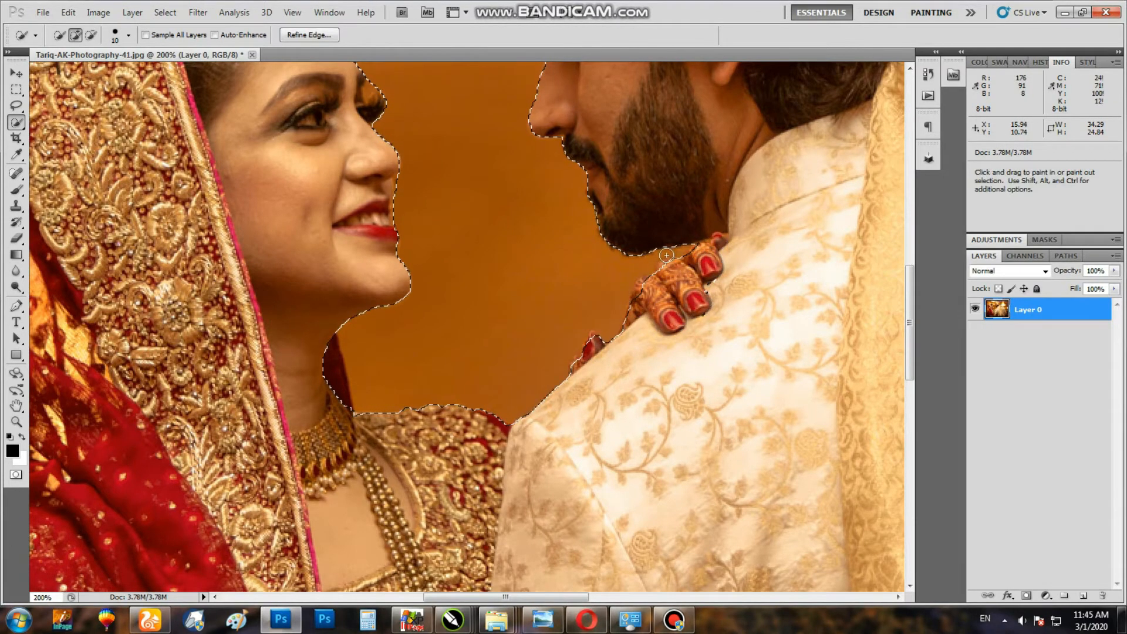
Invert the selection so that it covers the couple instead of the background.
key(ctrl+0)
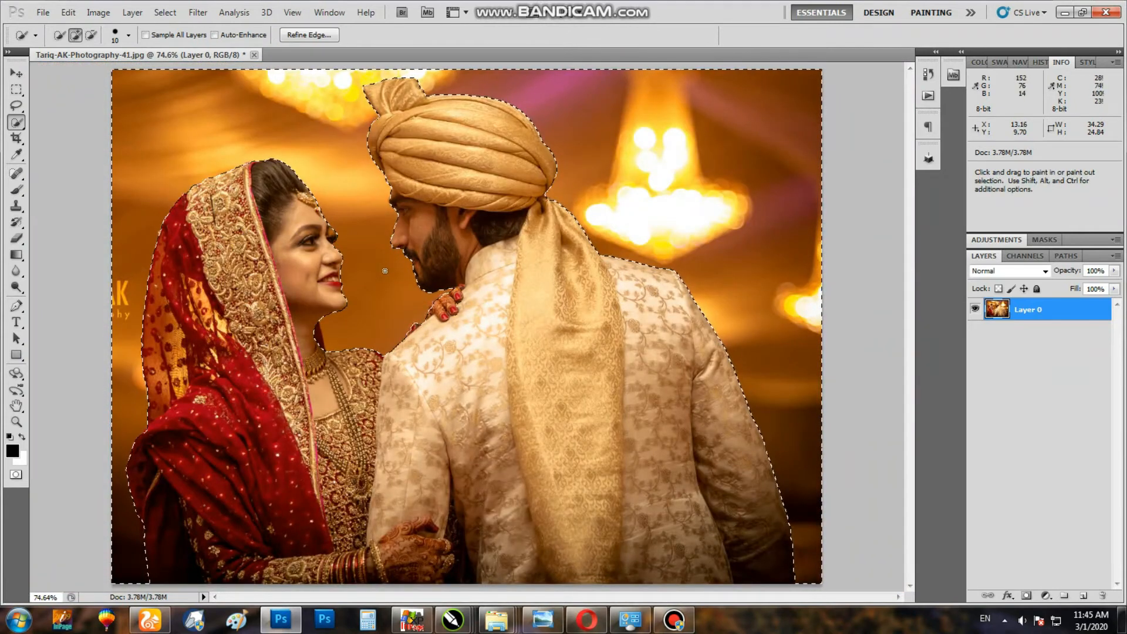
click(167, 12)
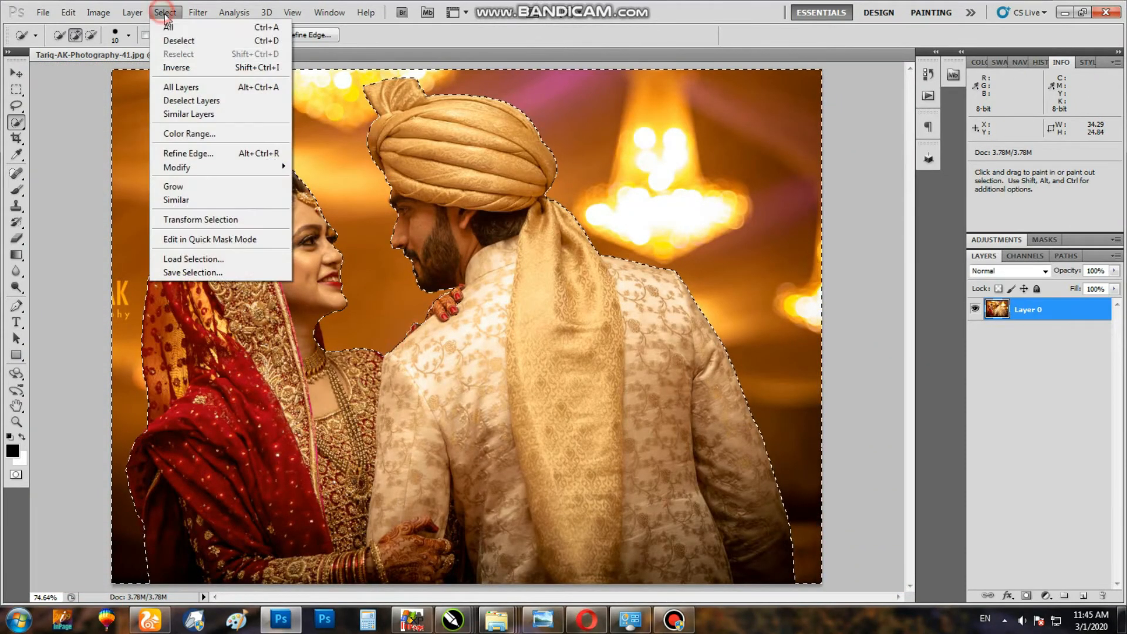
click(189, 65)
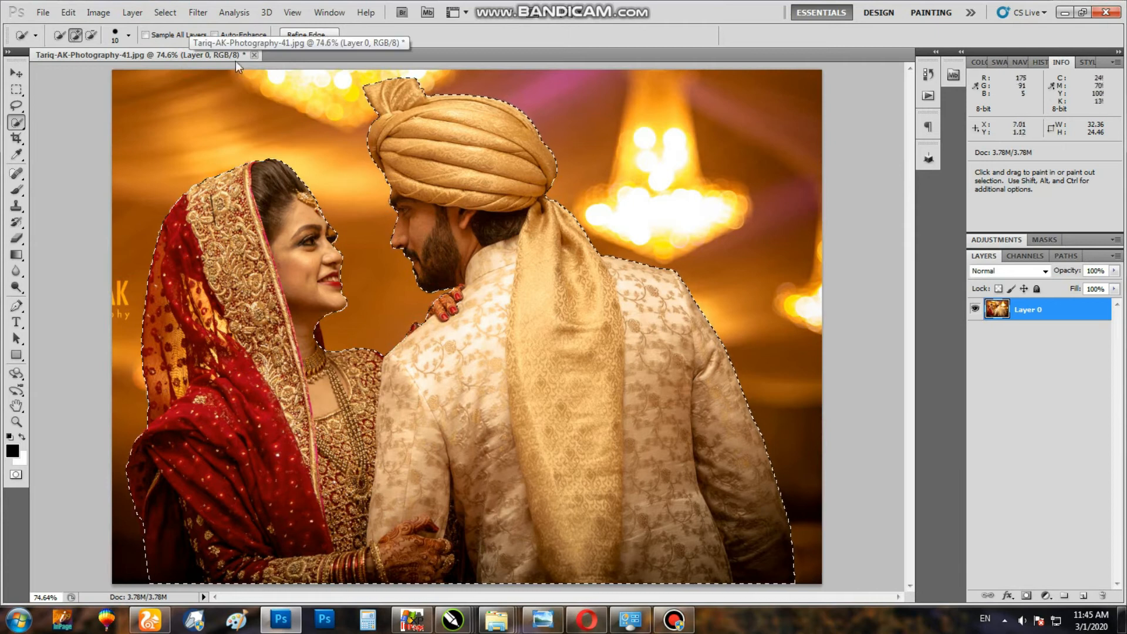
Open Refine Edge for the couple's selection and set the feather to 0.7 px and the edge detection radius to 2.4 px.
click(307, 35)
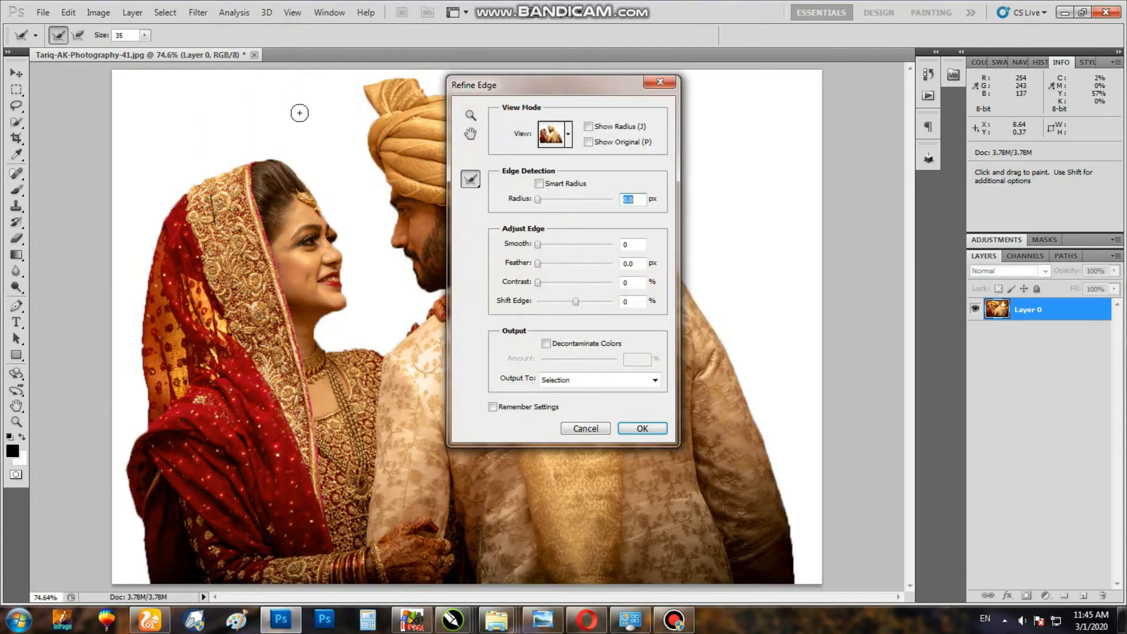
click(548, 263)
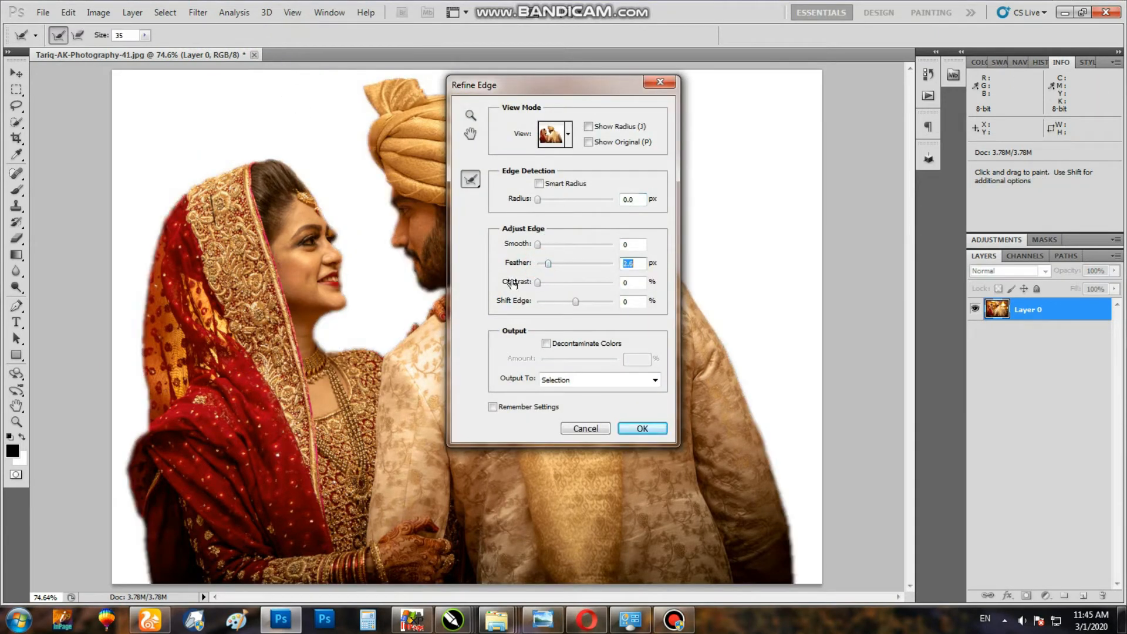
drag(544, 266, 546, 268)
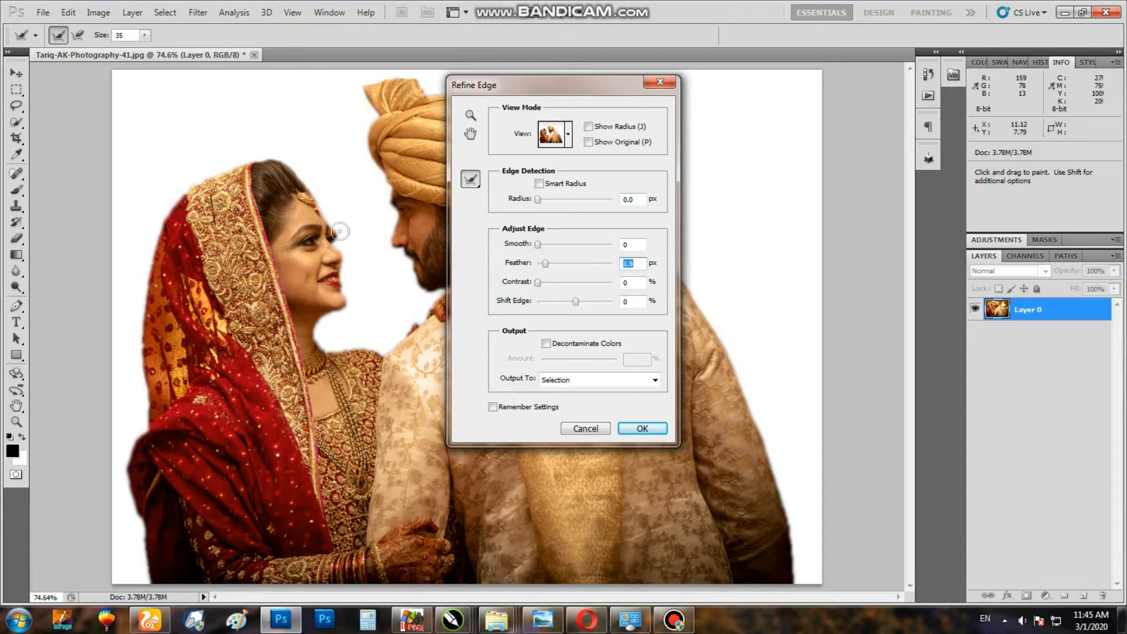
key(ctrl+plus)
drag(288, 195, 364, 298)
key(ctrl+plus)
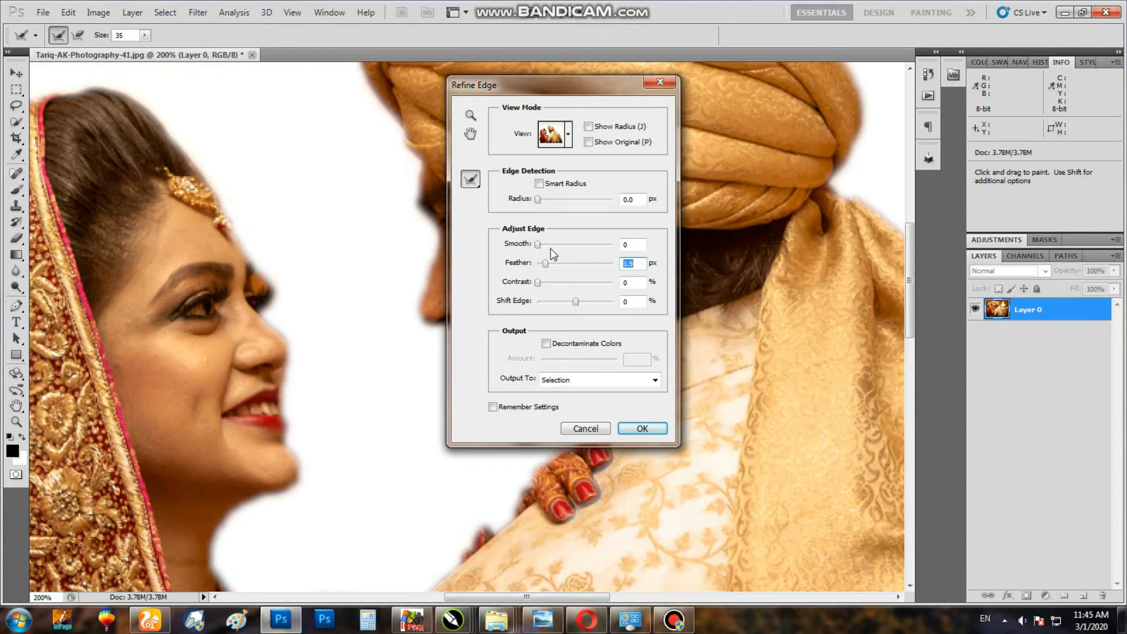
drag(541, 267, 540, 267)
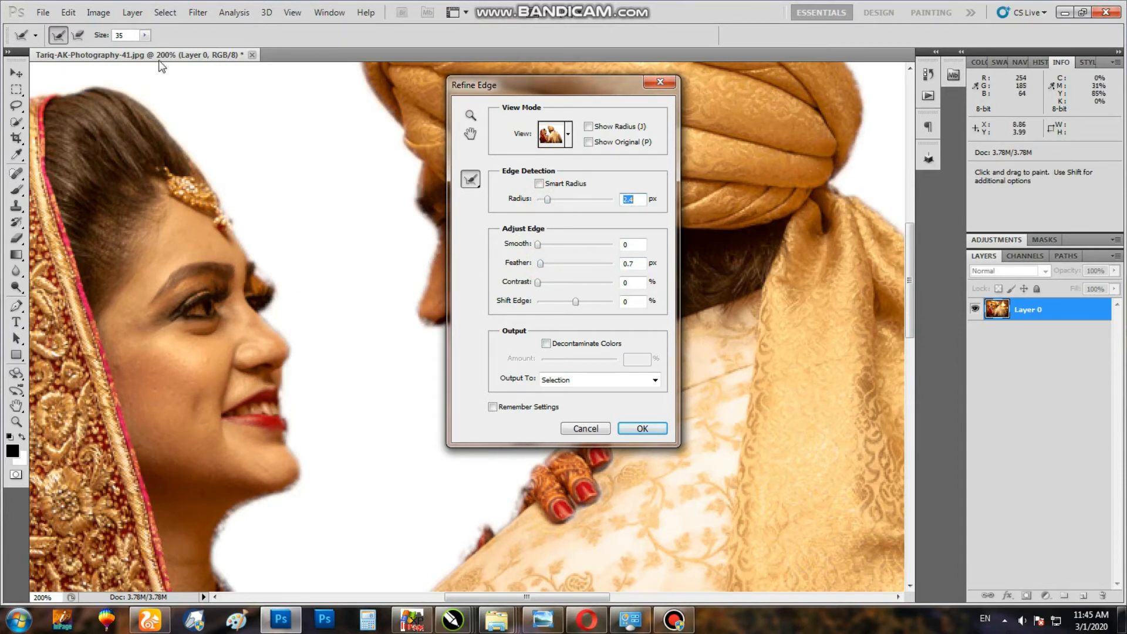
Refine the edge around the bride's eyelashes with a size 9 refine radius brush and apply the refinement to the selection.
drag(146, 37, 120, 46)
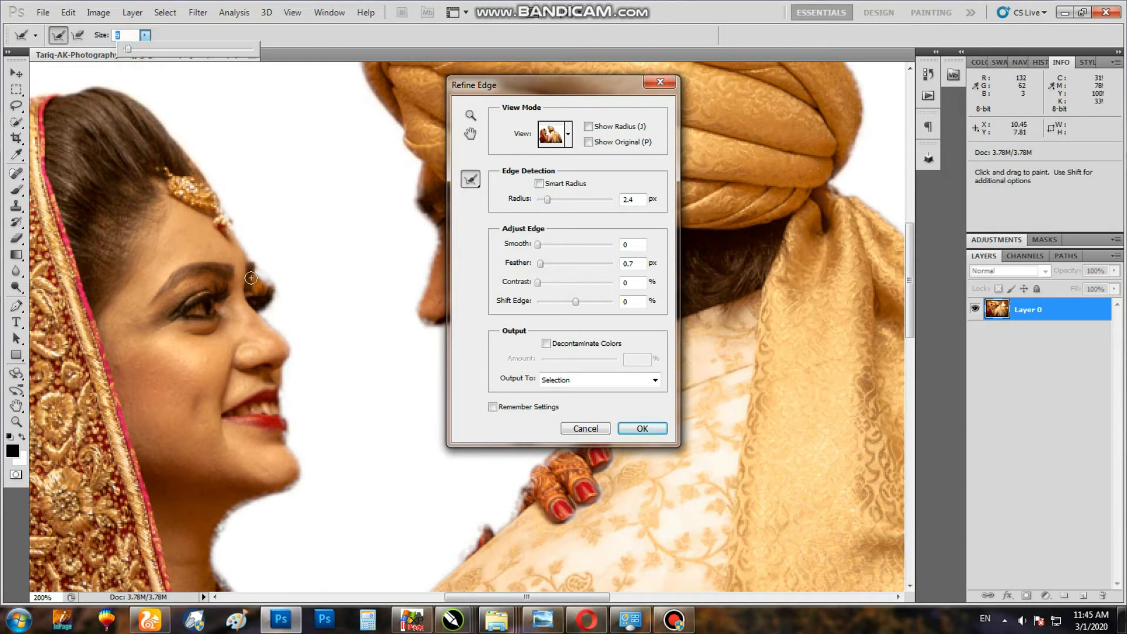
drag(283, 306, 263, 293)
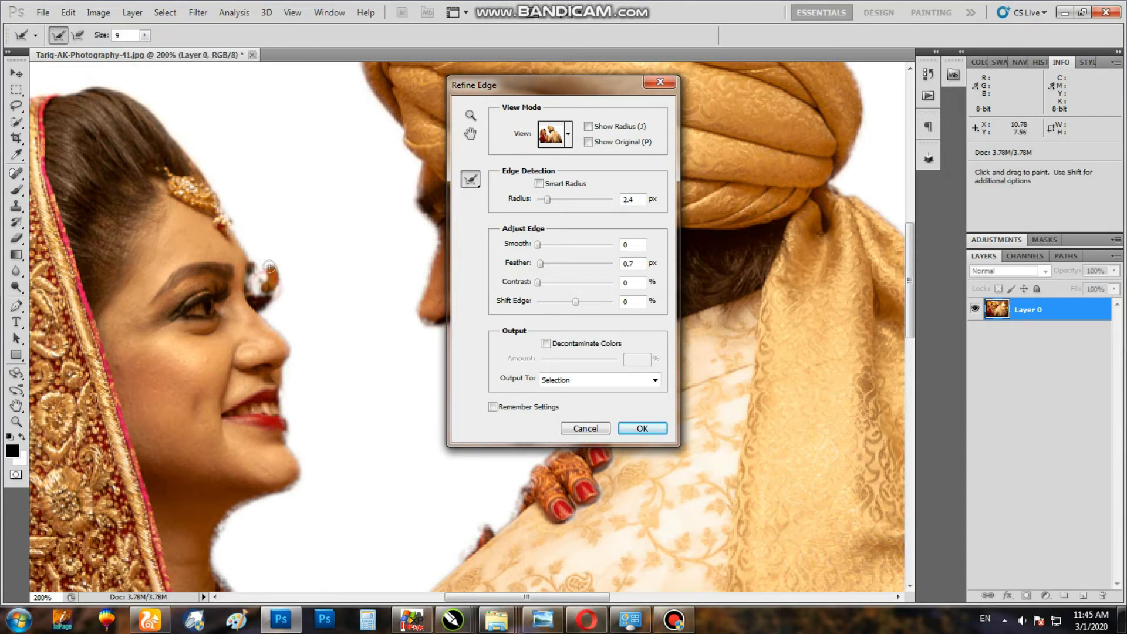
drag(258, 242, 259, 243)
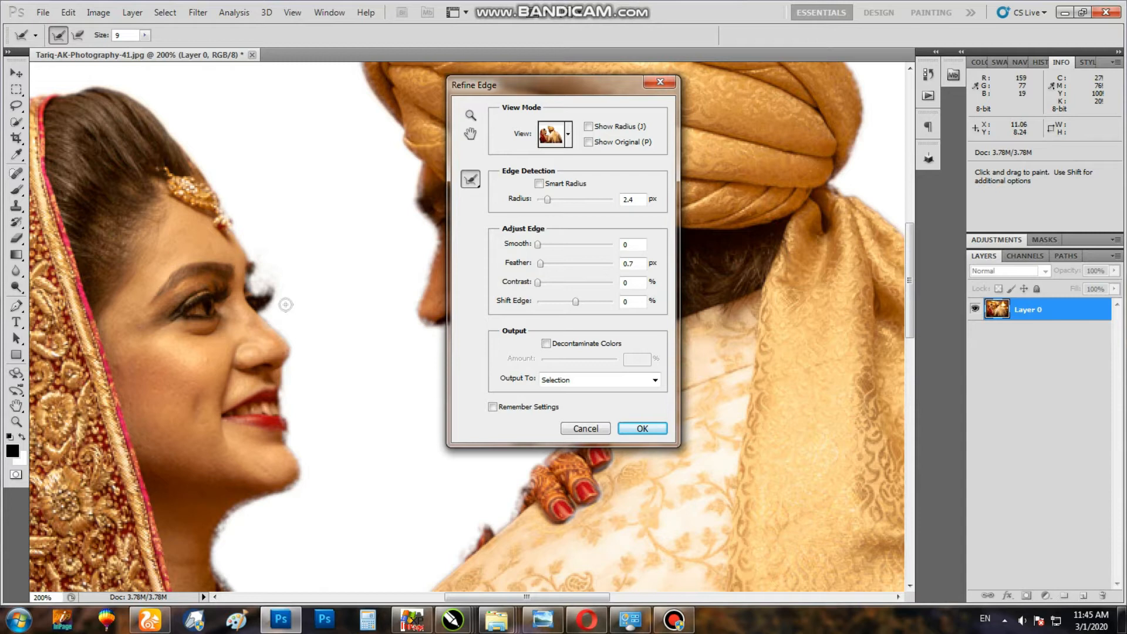
drag(366, 289, 314, 332)
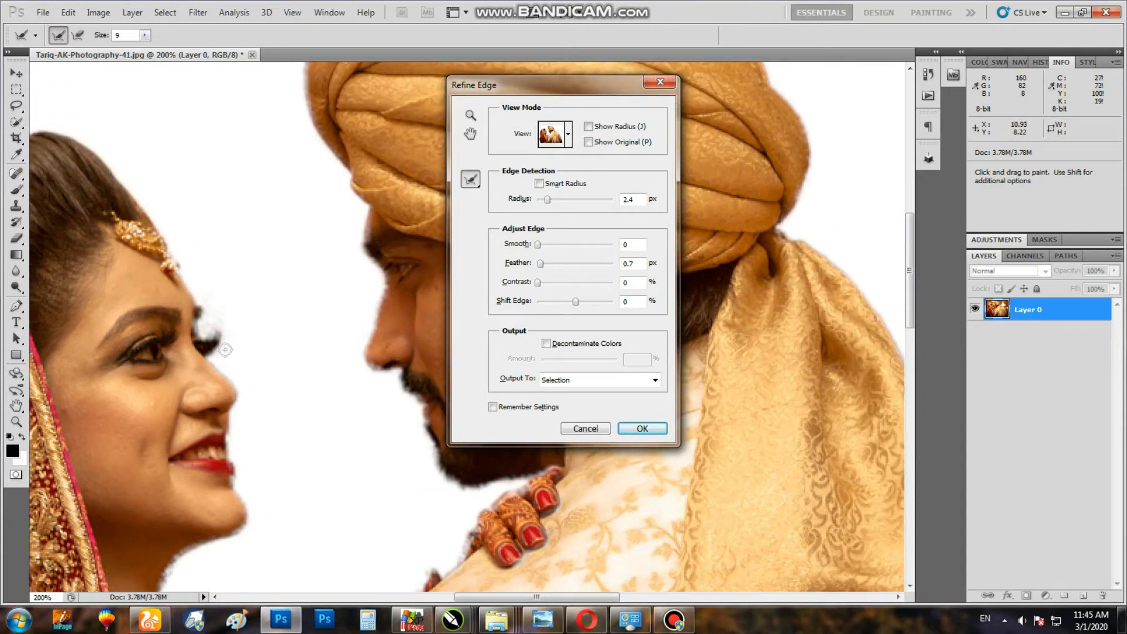
click(632, 432)
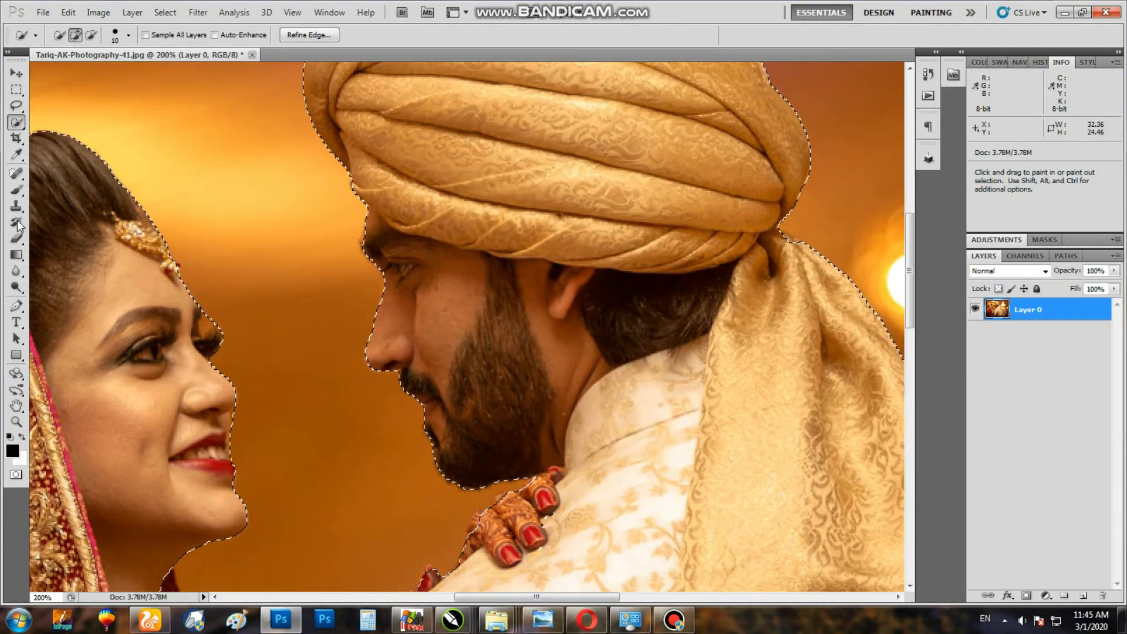
Subtract the background patch above the bride's eyelashes from the selection with a size 7 brush, keeping the lashes selected.
key(ctrl+plus)
drag(165, 313, 483, 329)
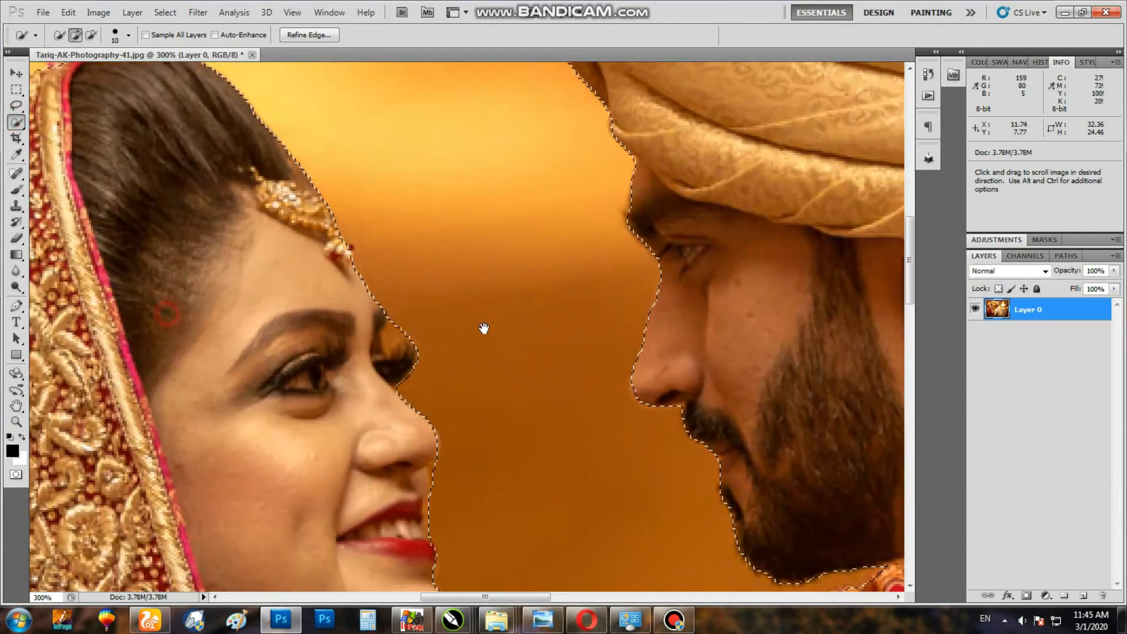
key(bracketleft)
key(bracketleft)
key(bracketleft)
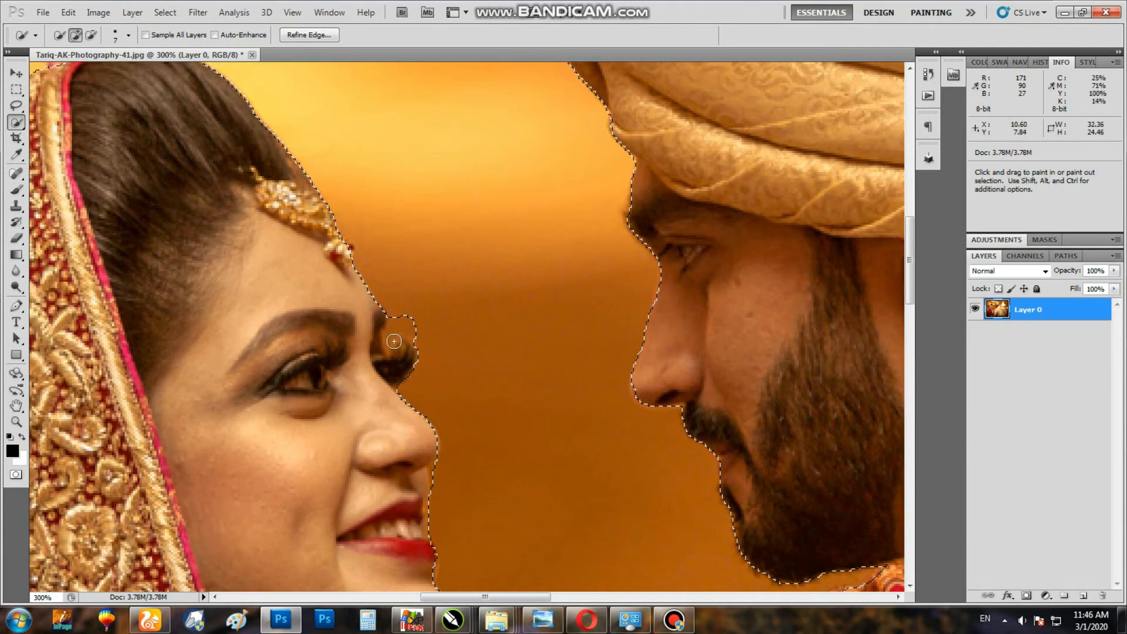
alt+click(399, 329)
alt+click(394, 332)
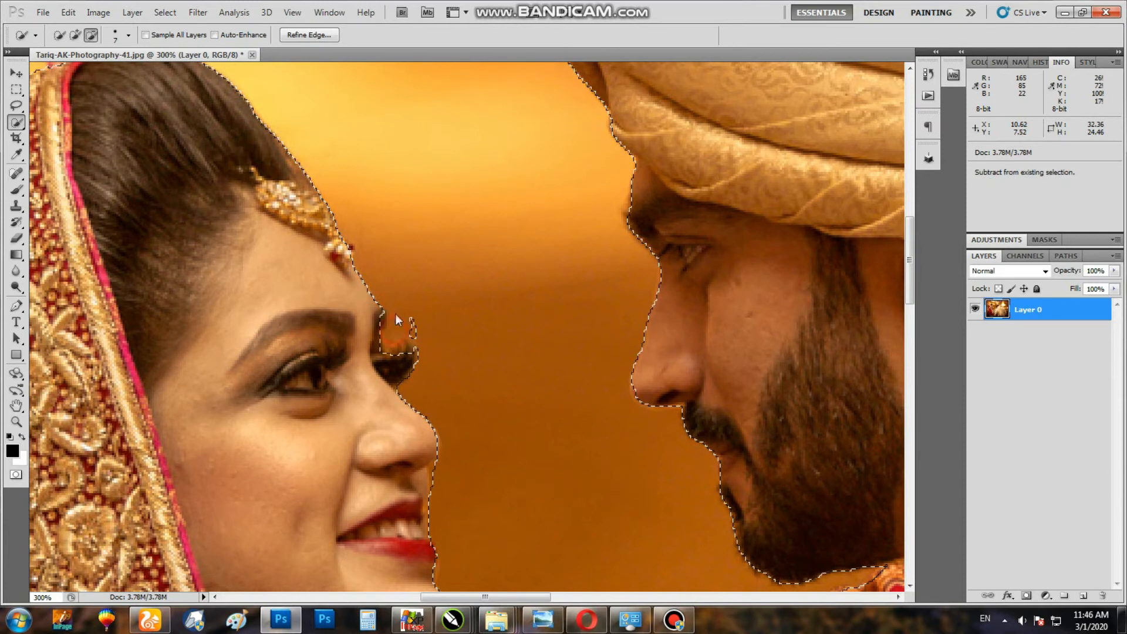
alt+click(420, 329)
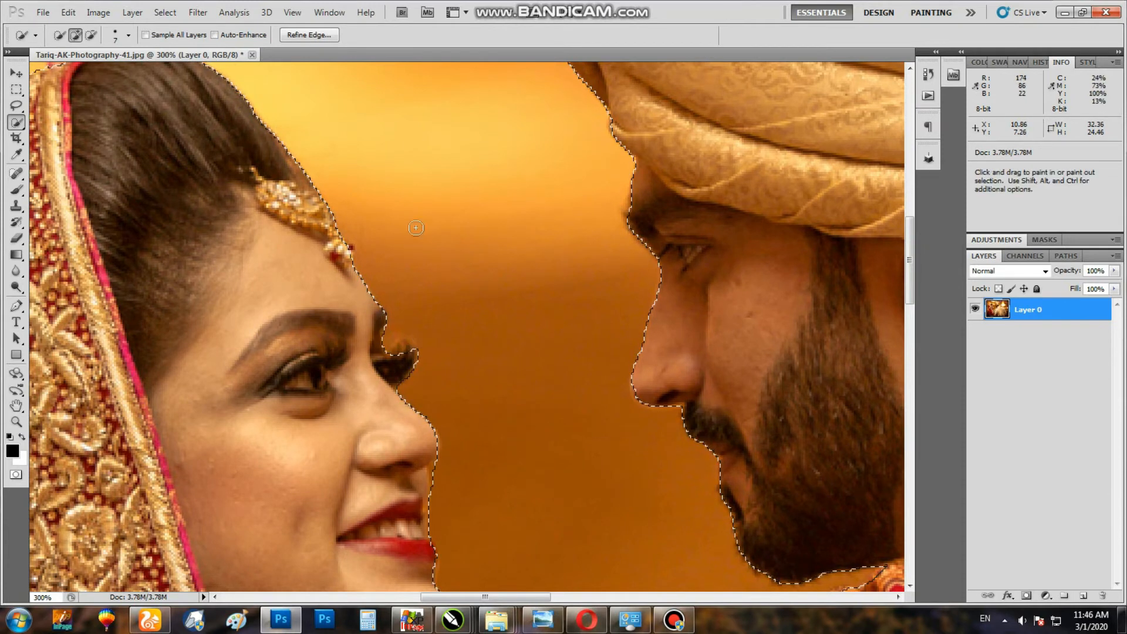
shift+click(405, 347)
drag(406, 386, 418, 466)
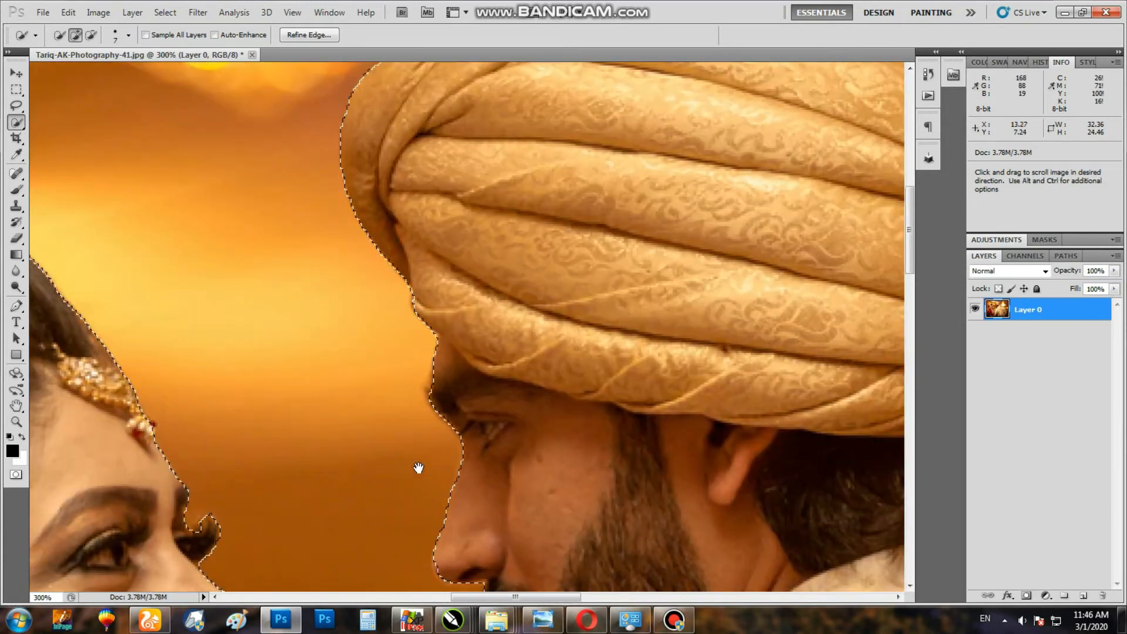
Refine the selection edge at the bride's eyelash tips, feather the whole selection by 2.3 px and apply it.
click(301, 35)
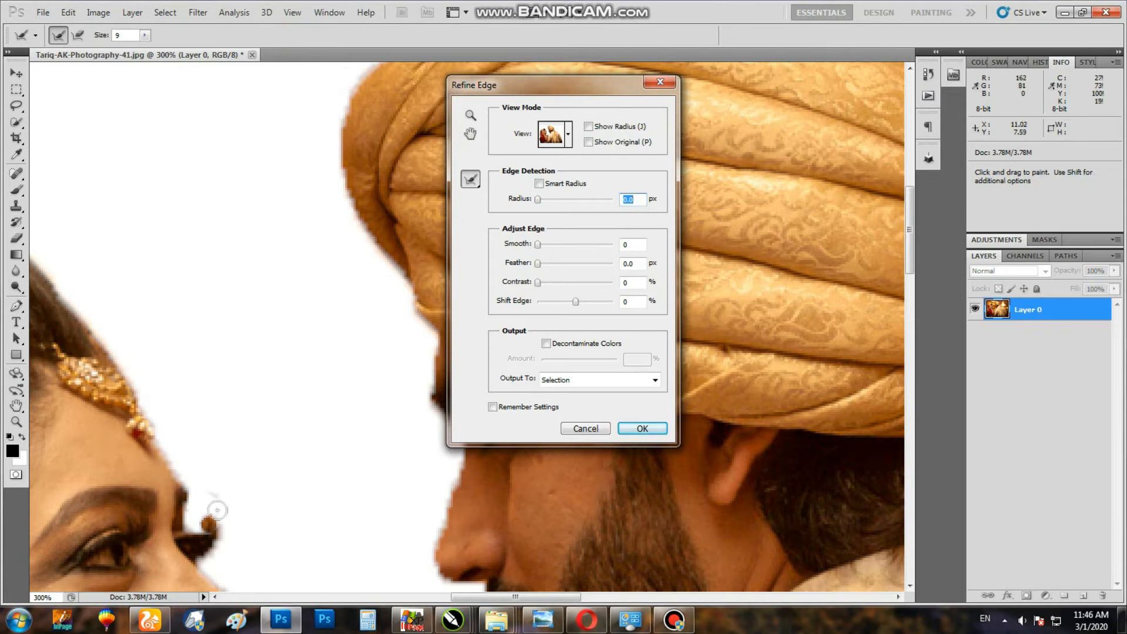
drag(224, 525, 228, 528)
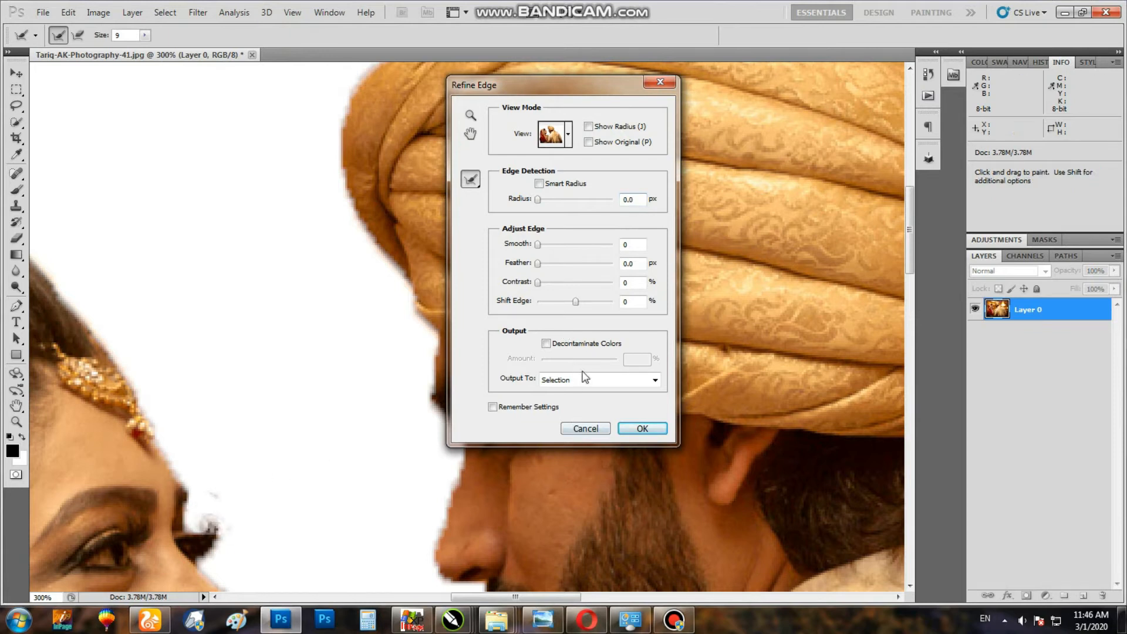
key(ctrl+0)
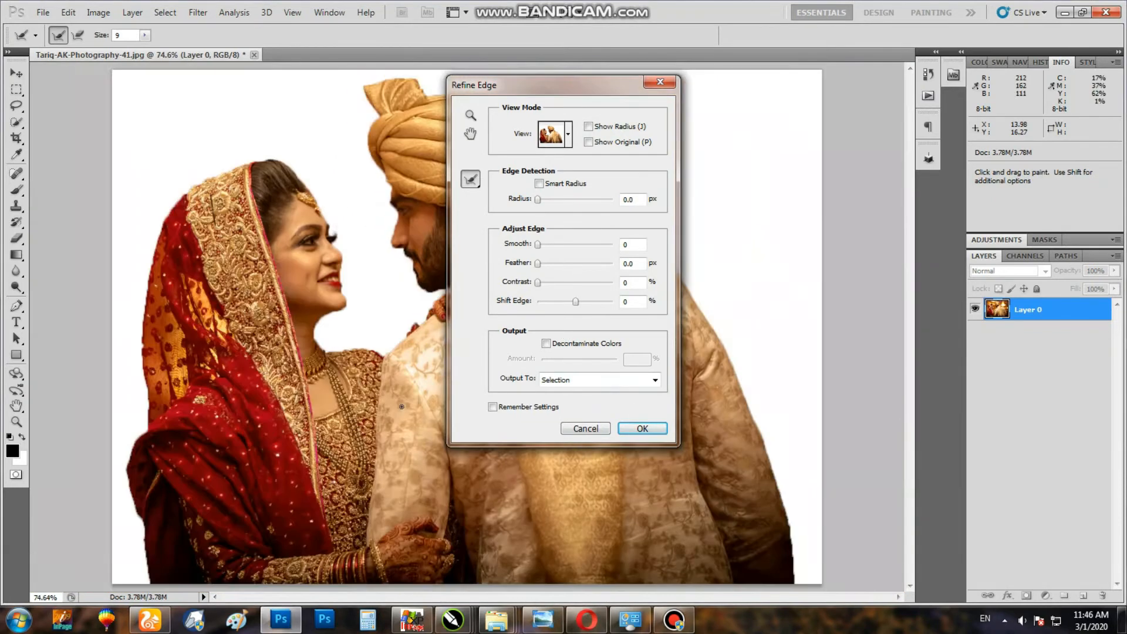
drag(512, 88, 647, 216)
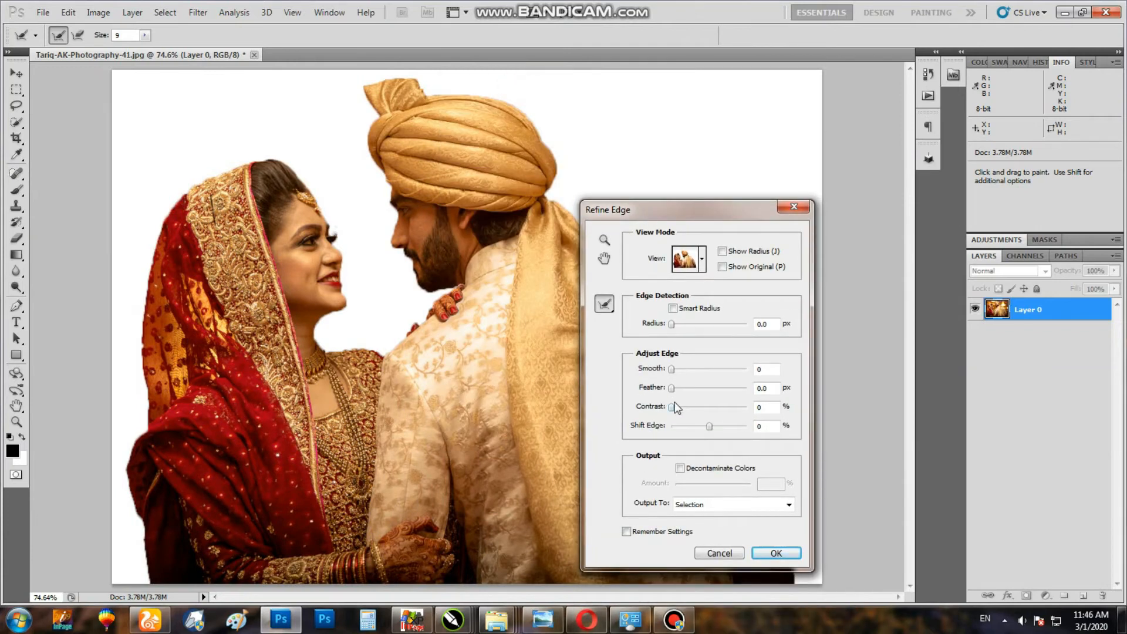
drag(681, 393, 682, 393)
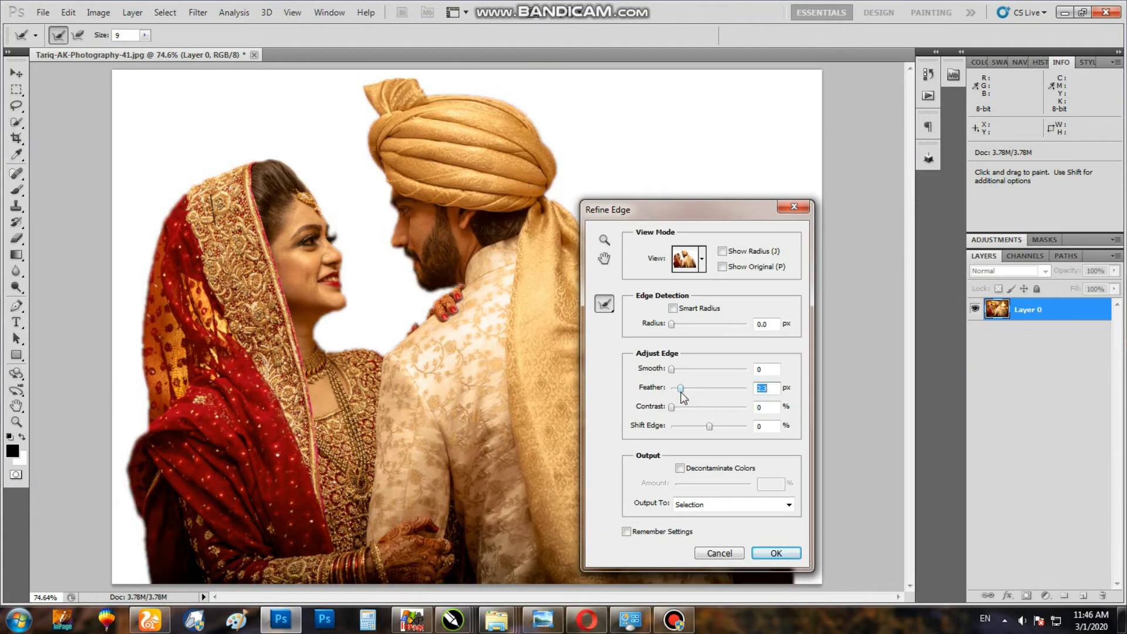
click(773, 554)
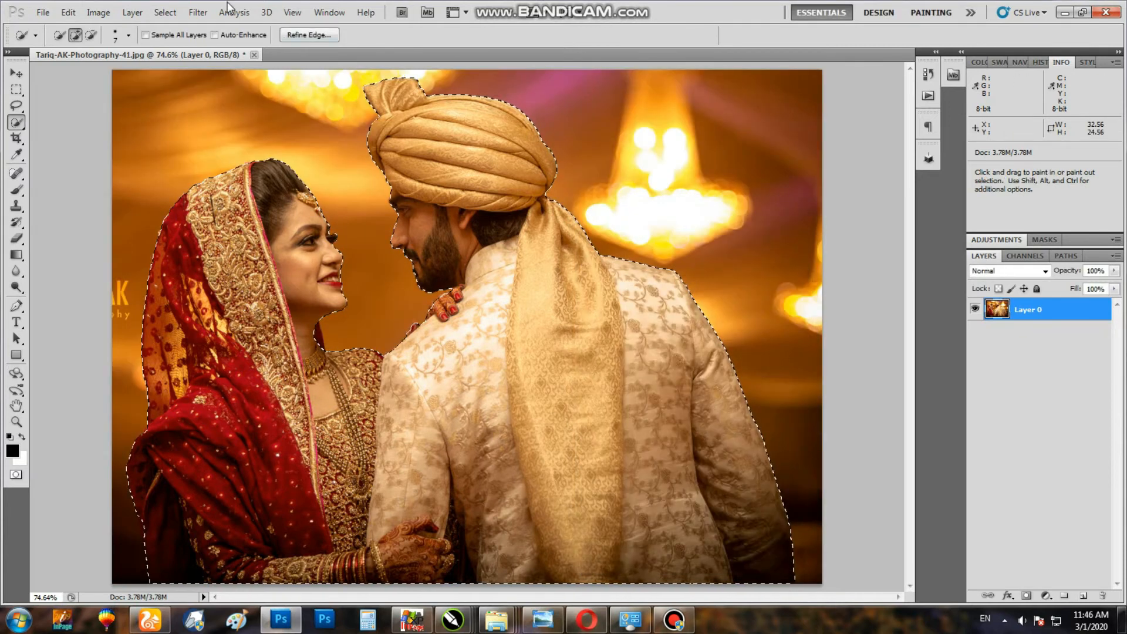
click(193, 13)
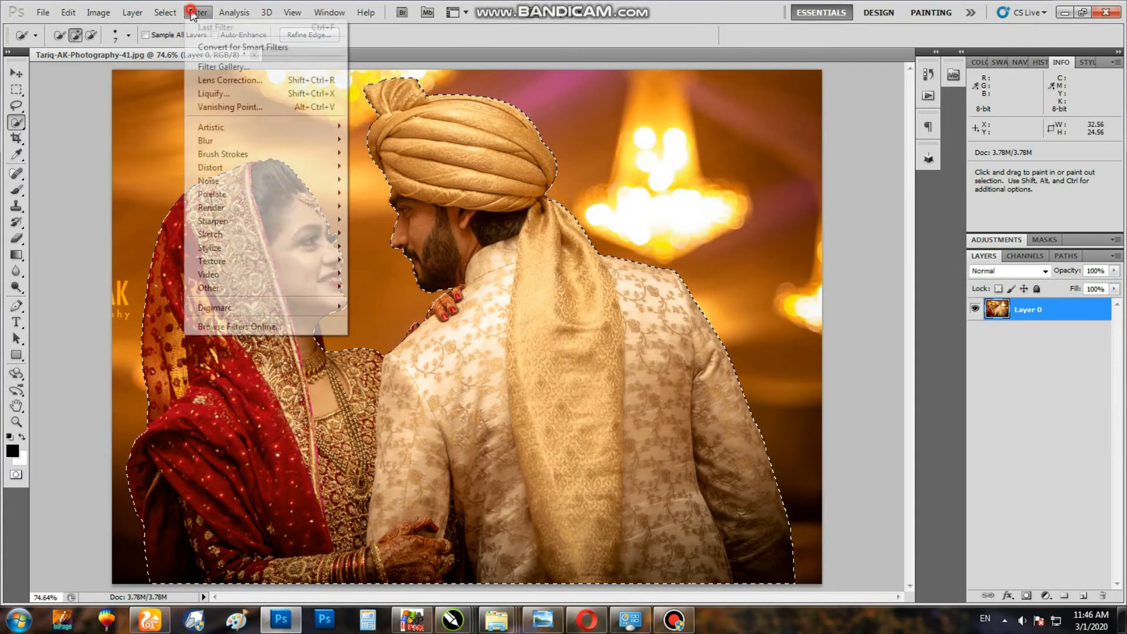
click(234, 95)
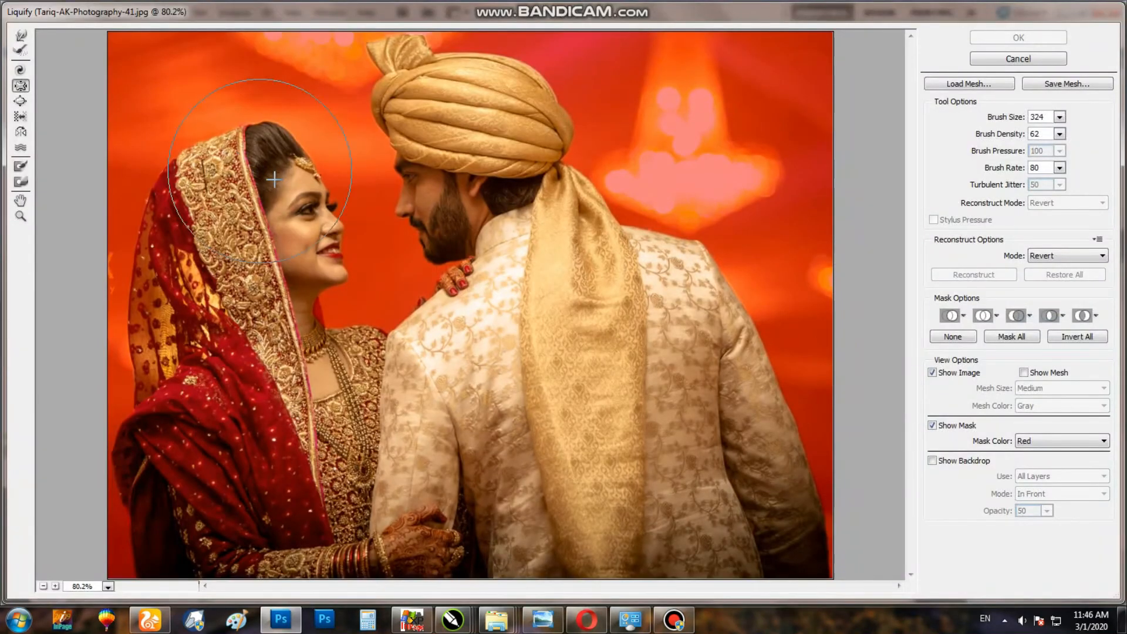
click(1032, 61)
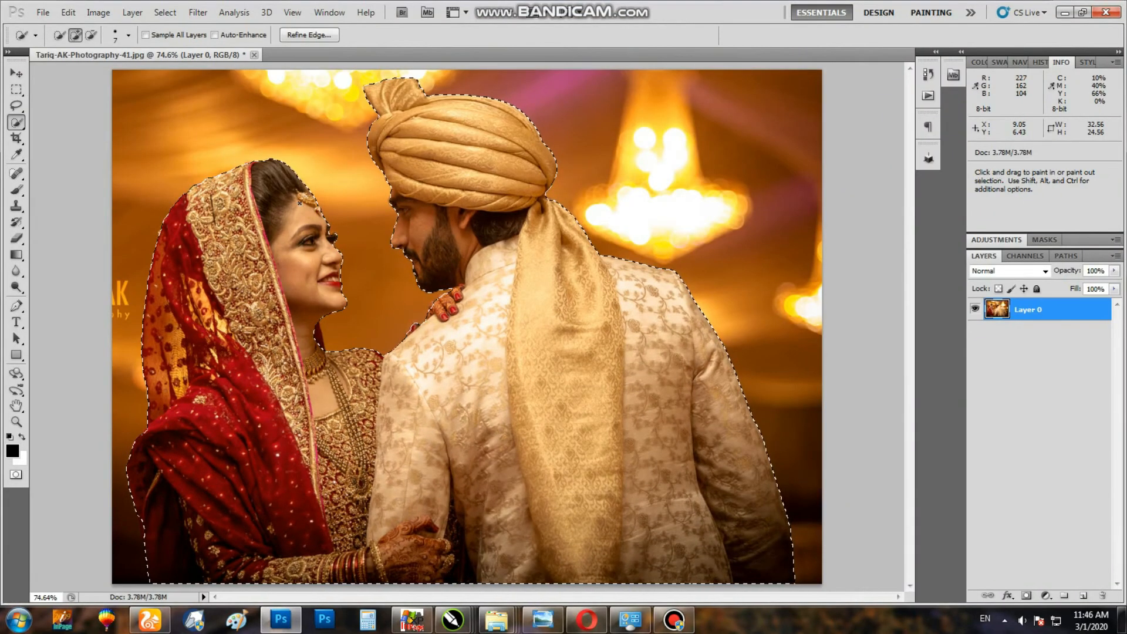
Invert the selection, then delete the background around the couple and deselect.
click(162, 13)
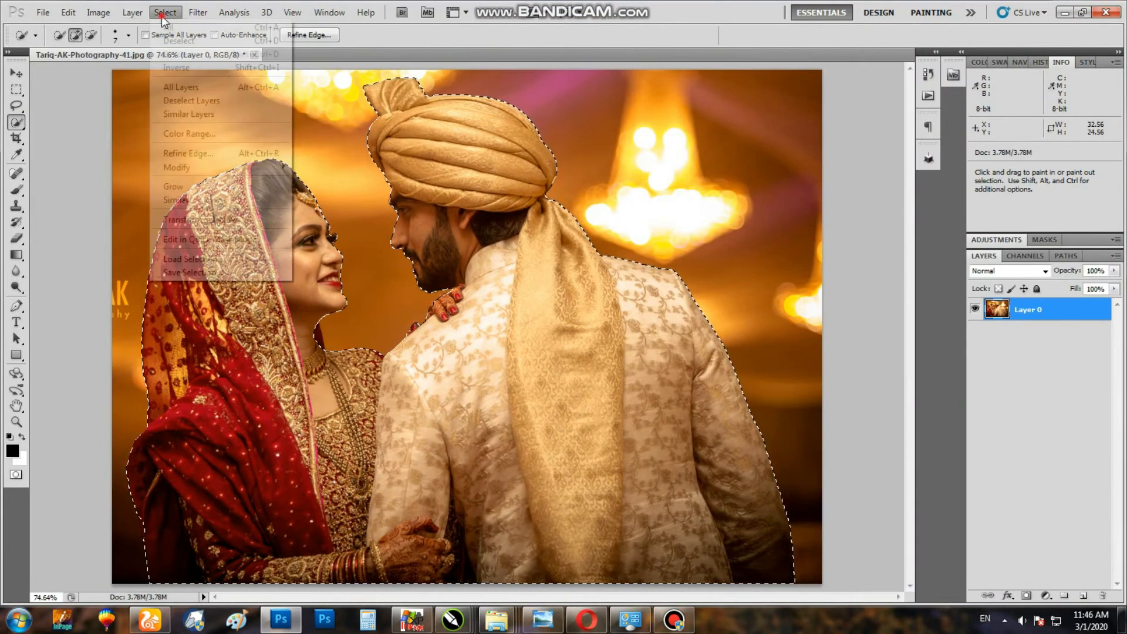
click(176, 68)
key(ctrl+d)
Open the image CYCLE-nature-background-images.jpg and convert its locked Background into a regular layer.
key(v)
key(ctrl+o)
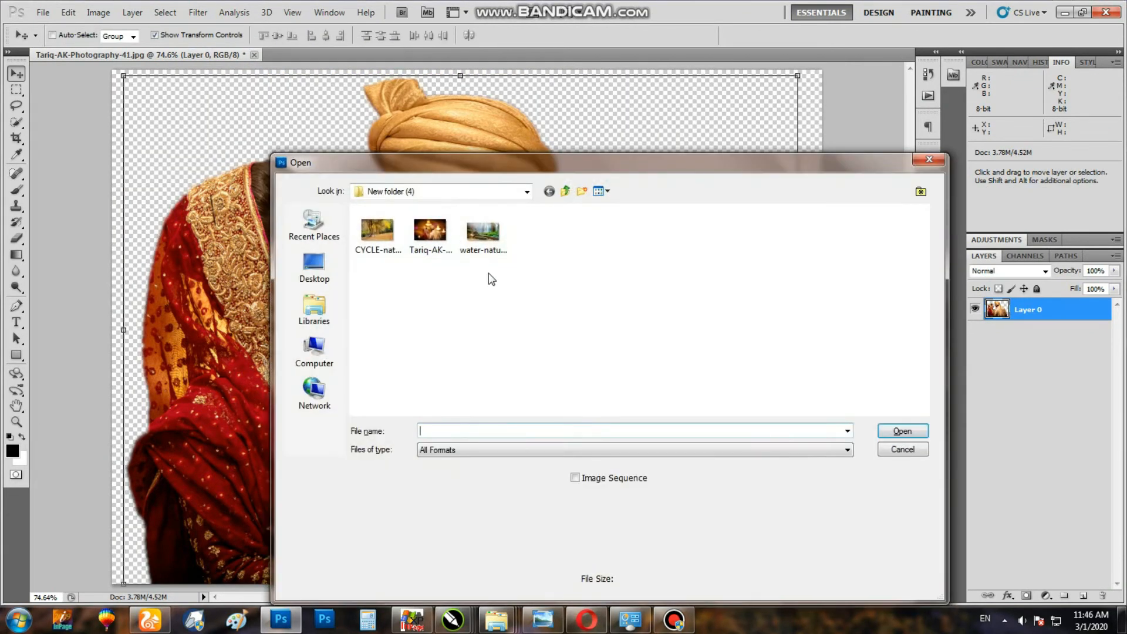
double_click(377, 232)
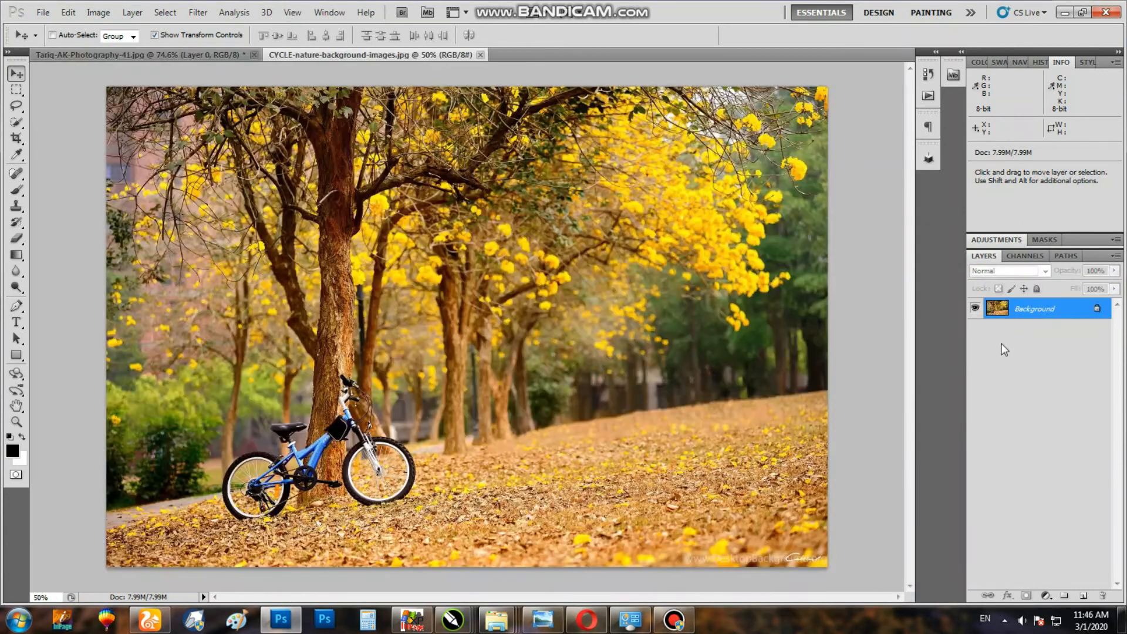
double_click(1017, 319)
key(Return)
Move the cut-out couple into the bicycle image, scale them to about 121% width and 126% height, and place them near the centre.
click(140, 55)
drag(440, 229, 510, 361)
drag(707, 240, 801, 149)
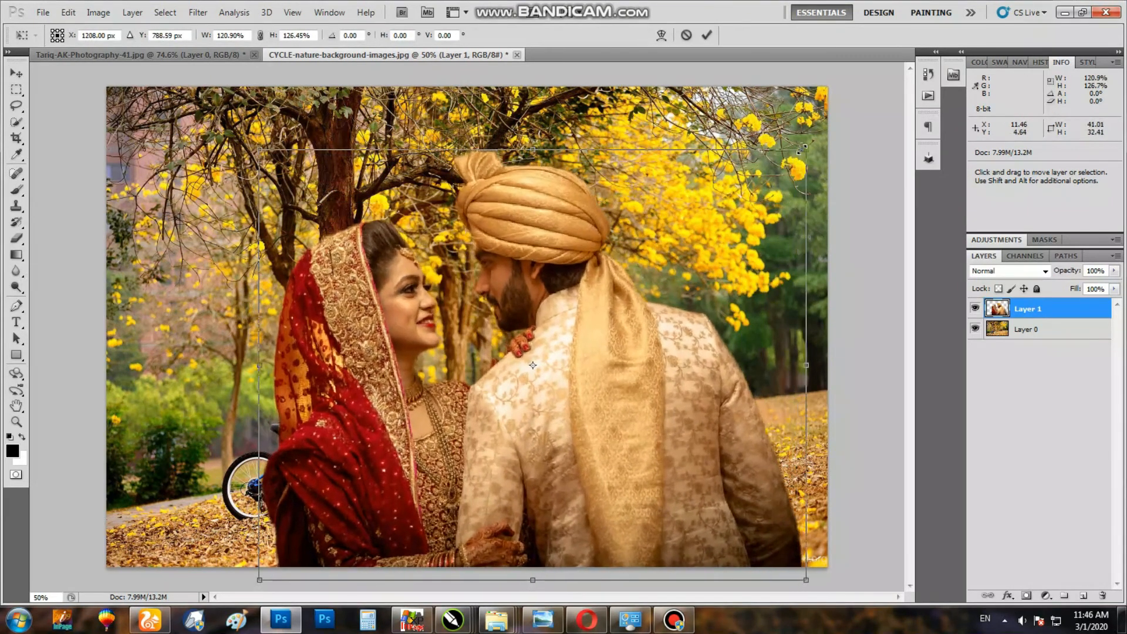
key(Return)
drag(581, 344, 533, 340)
Select Layer 0 and crop the composite, trimming a strip off its upper edge above the couple.
right_click(665, 197)
click(685, 203)
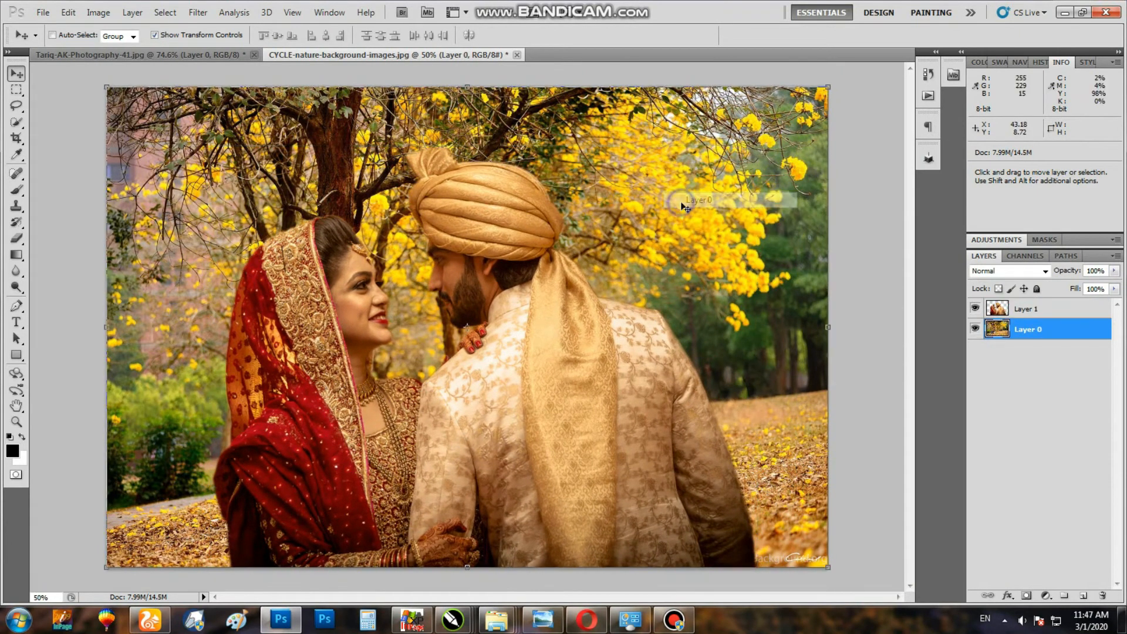
key(c)
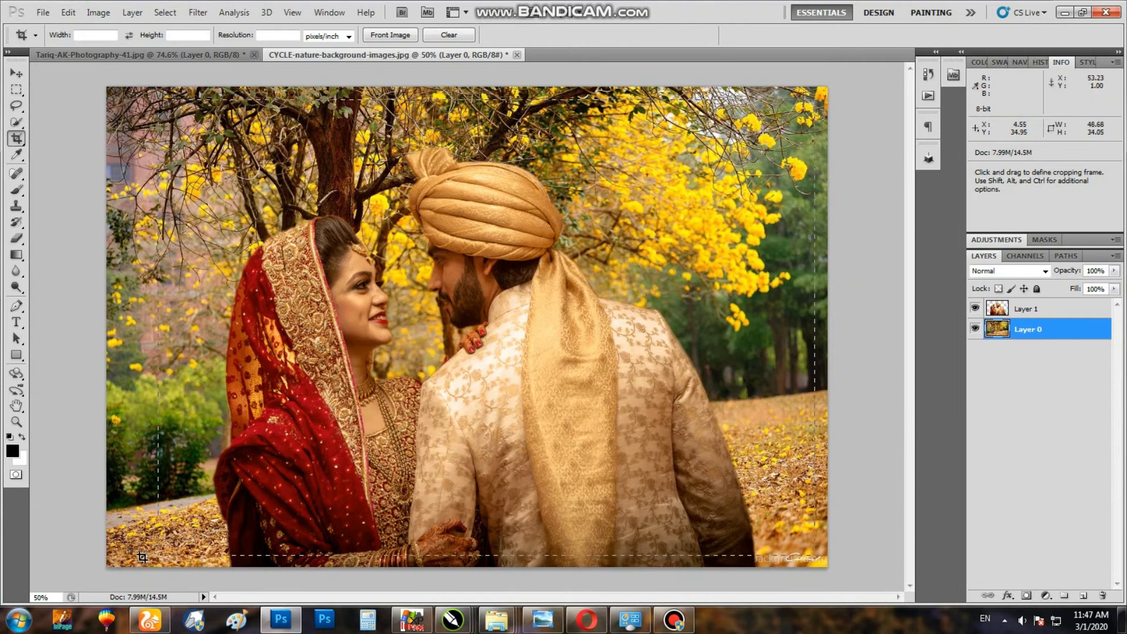
drag(109, 570, 107, 567)
drag(461, 101, 462, 122)
key(Return)
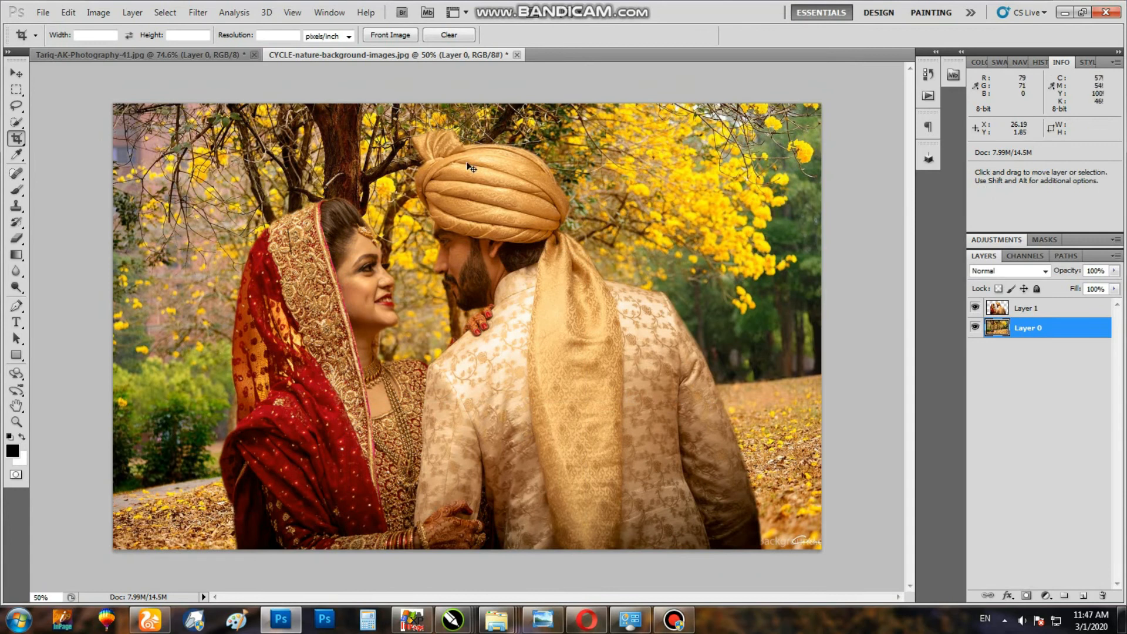
Select the couple's layer and nudge it slightly to the left over the background.
key(ctrl+0)
key(v)
right_click(524, 200)
click(535, 208)
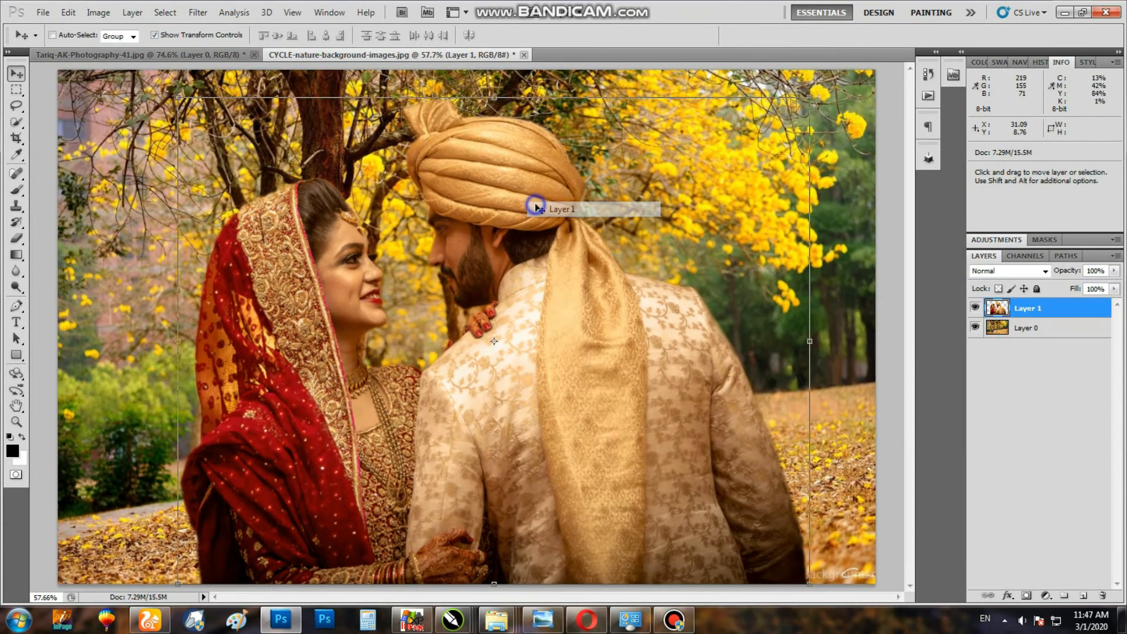
drag(523, 237, 518, 234)
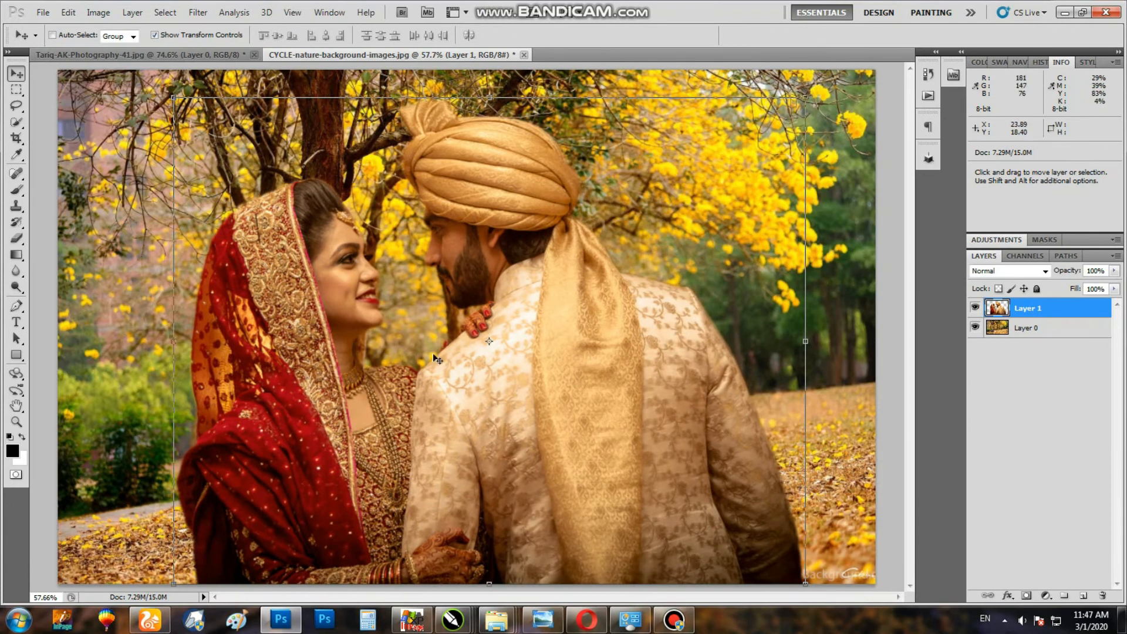
Lighten the couple's faces, the bride's veil and the groom's jacket using the Dodge tool with a soft 432 px brush, Midtones, 50% exposure.
click(15, 287)
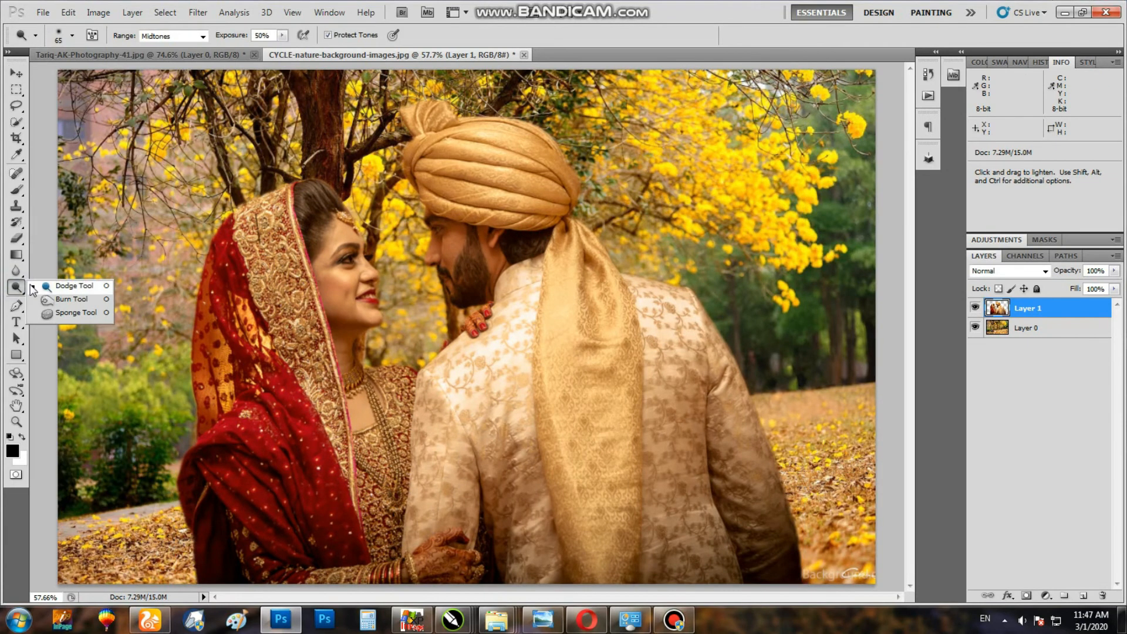
click(35, 287)
right_click(390, 263)
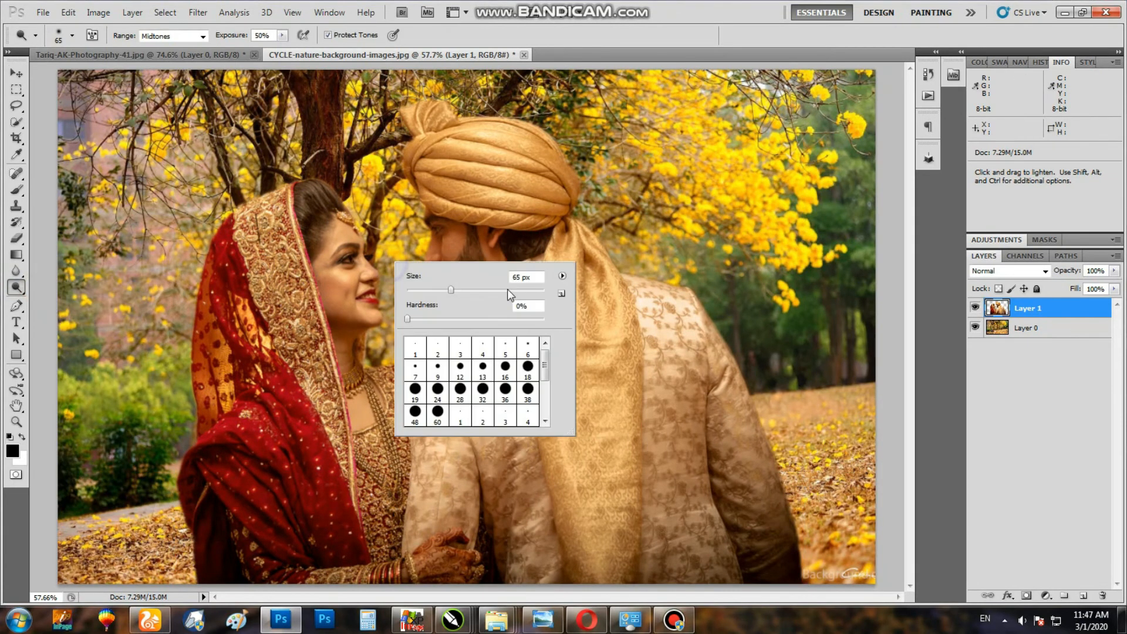
key(Return)
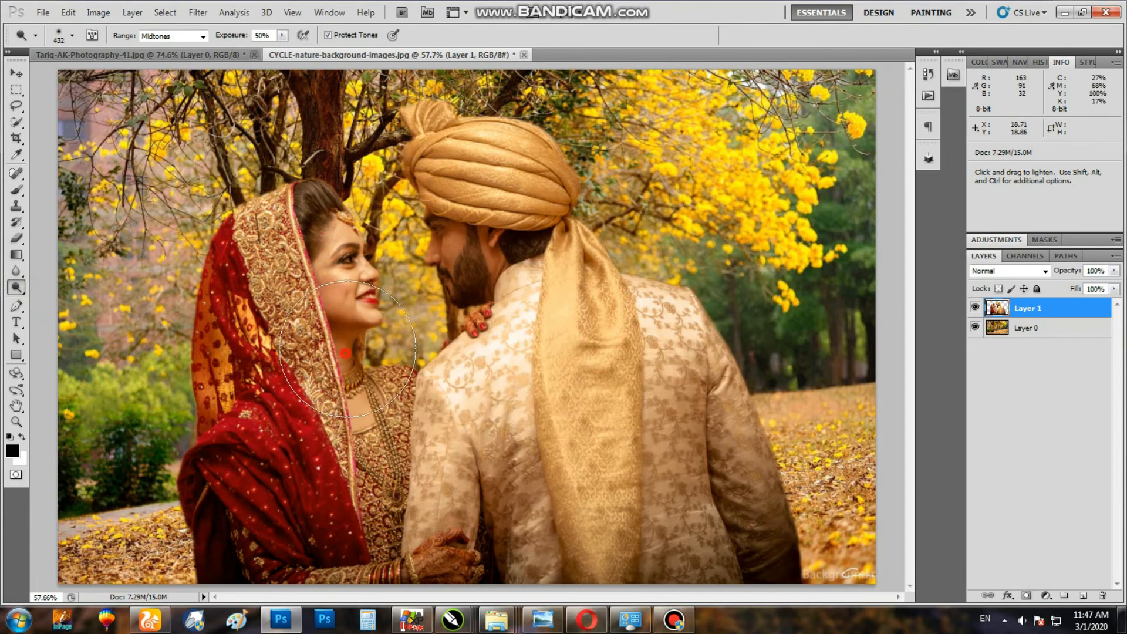
mouse_move(347, 348)
mouse_down()
mouse_move(334, 276)
mouse_move(302, 247)
mouse_up()
drag(385, 279, 439, 288)
drag(472, 234, 473, 327)
drag(254, 254, 228, 372)
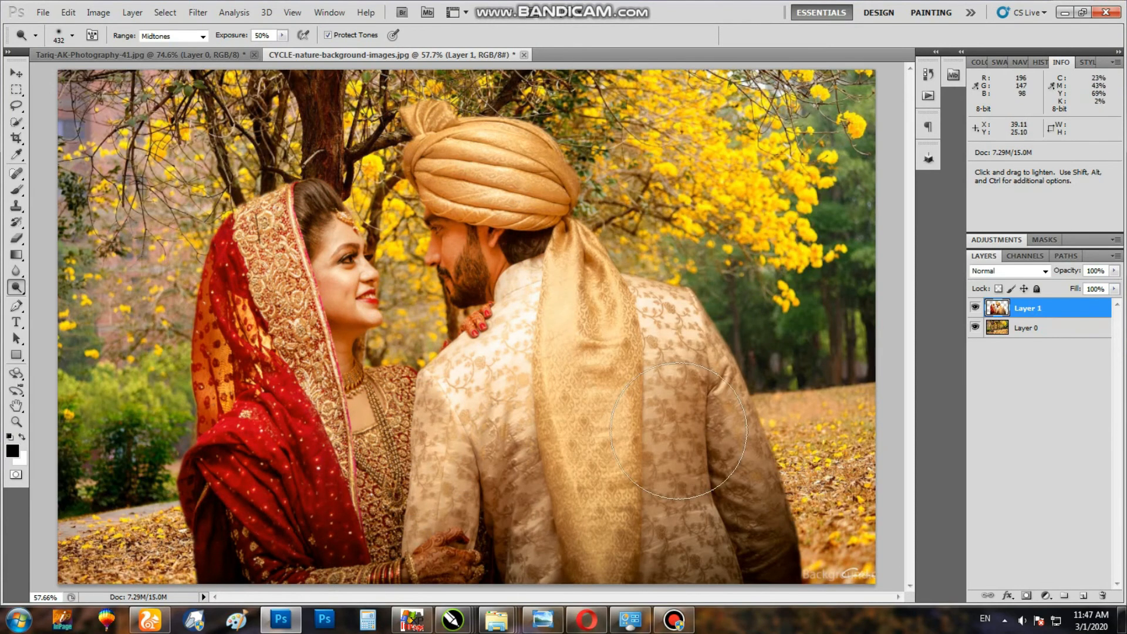
drag(642, 330, 715, 545)
drag(464, 473, 472, 516)
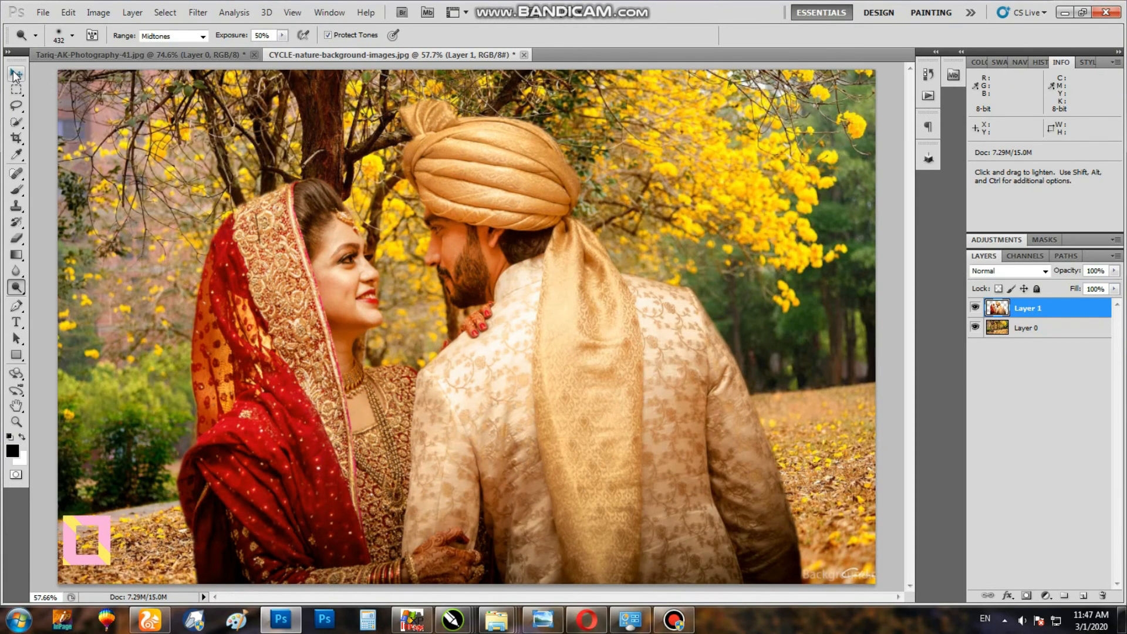
Move the couple's layer horizontally a little further left over the park background.
click(16, 73)
drag(583, 235, 562, 238)
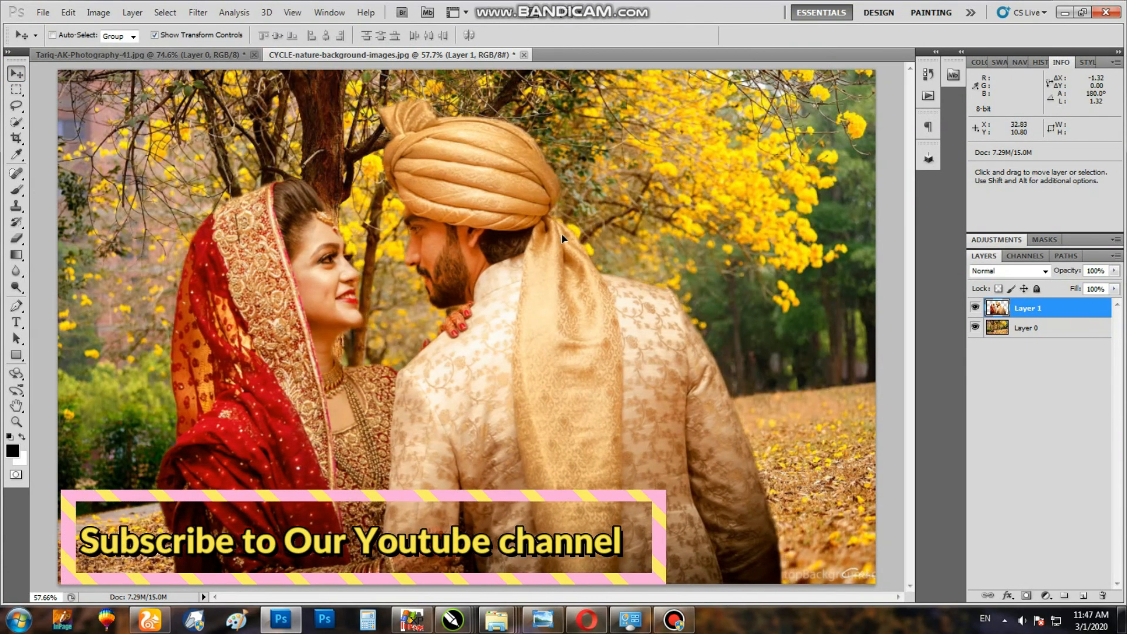
Select the background's Layer 0 and switch to the Dodge tool to lighten the park scenery.
right_click(725, 233)
click(746, 244)
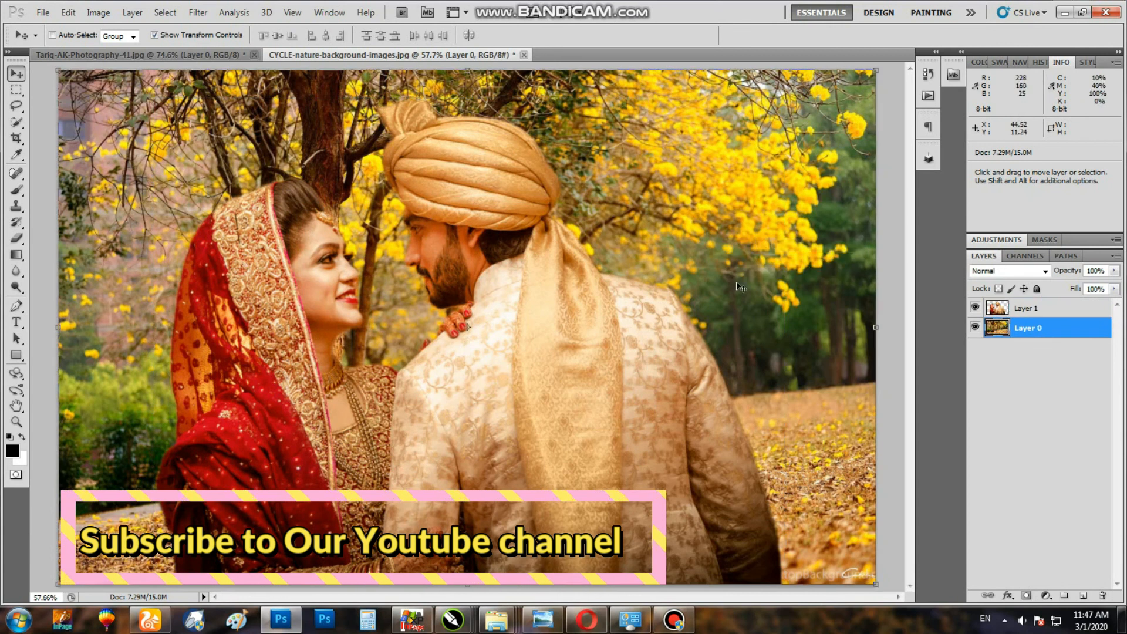
right_click(15, 288)
click(50, 286)
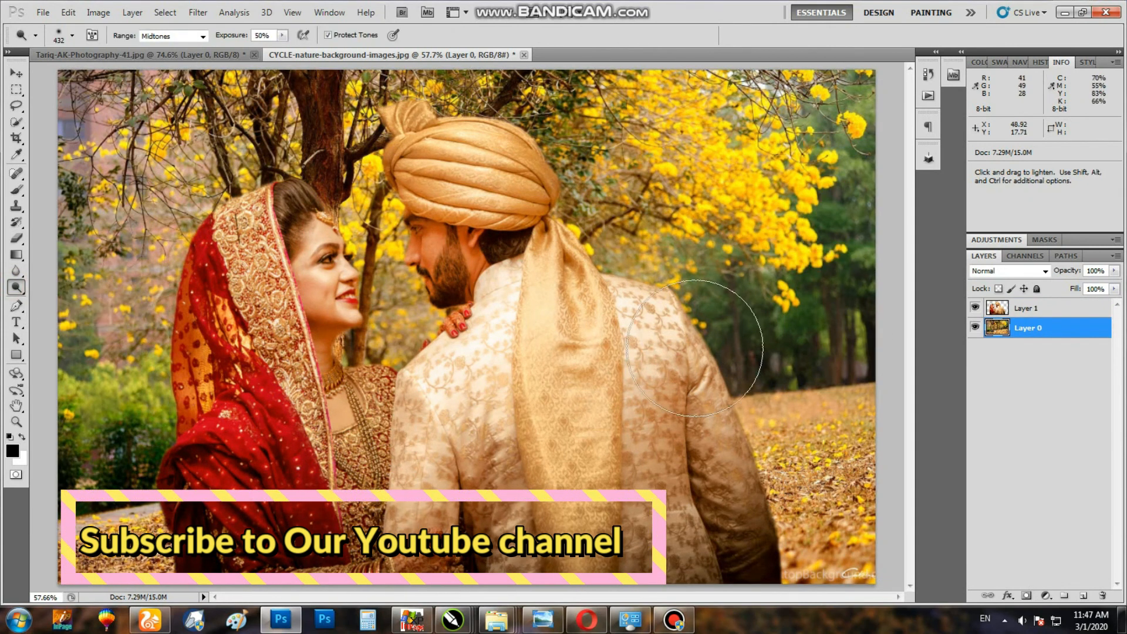